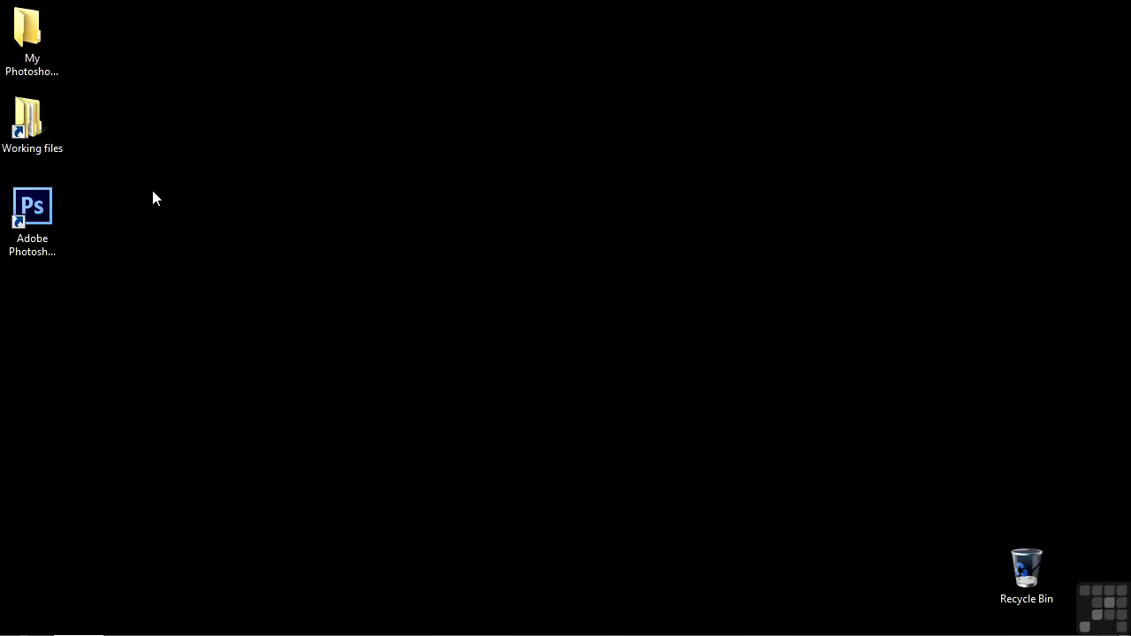
- Open window-frame.psd from Working files > Photoshop projects
double_click(28, 139)
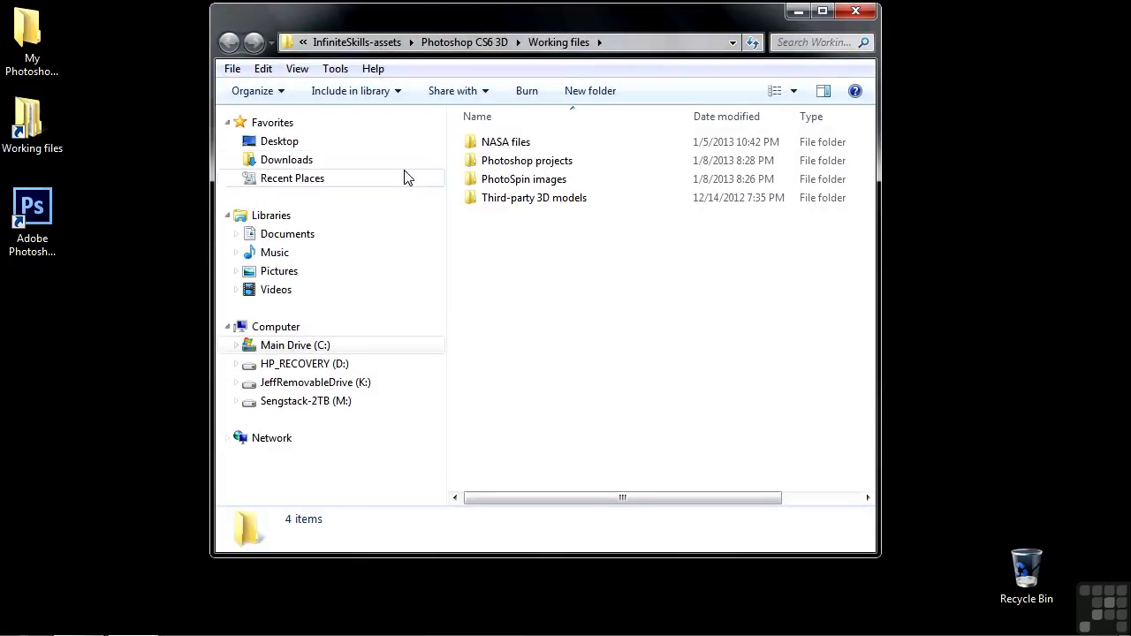
double_click(497, 161)
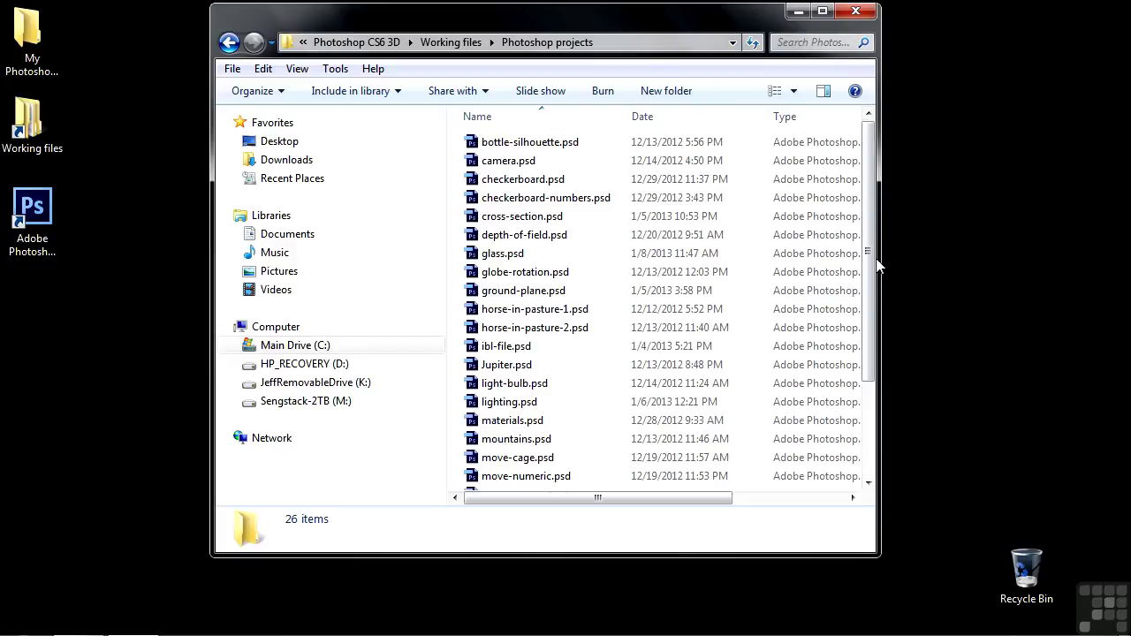
drag(874, 265, 875, 374)
double_click(517, 482)
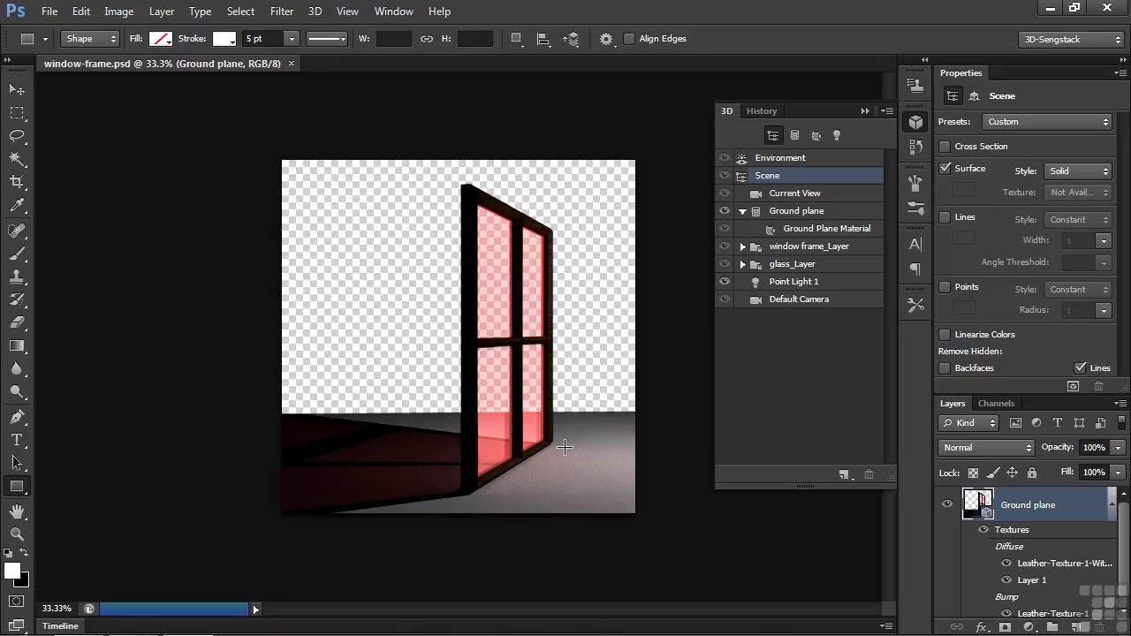
- Create a new 1200 × 1200 px, 300 ppi document with a transparent background via File > New
click(50, 11)
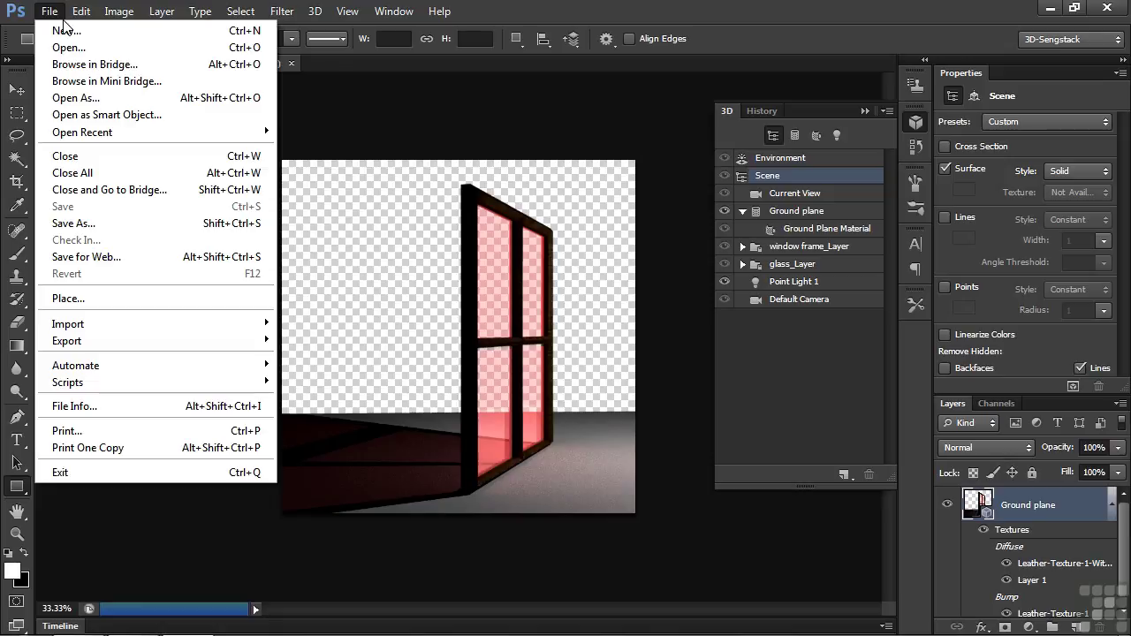
click(64, 29)
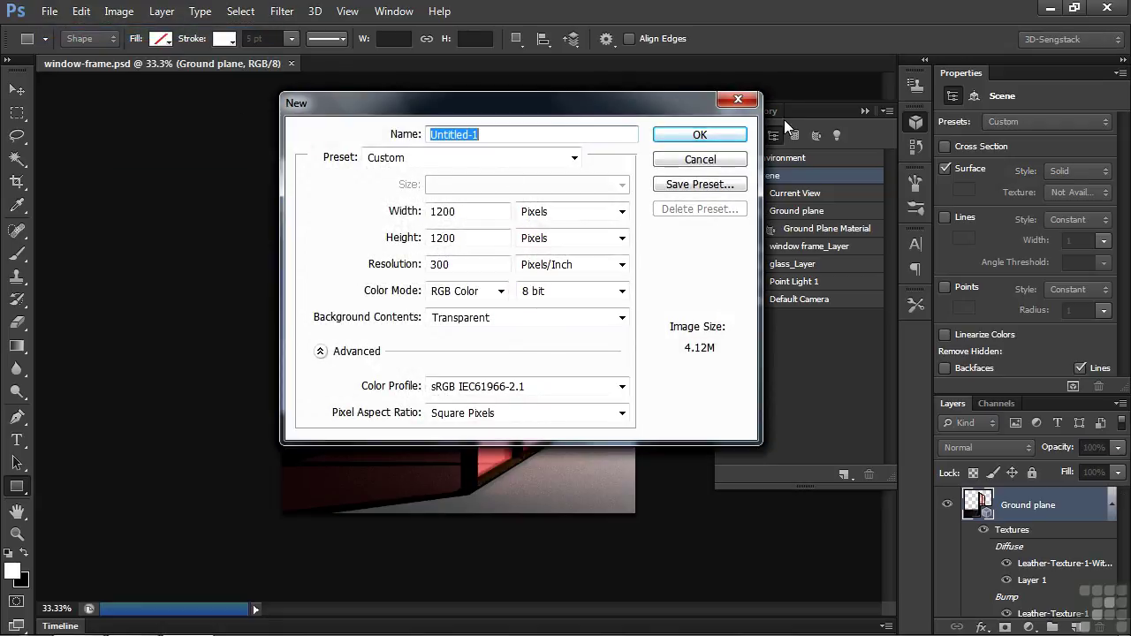
click(728, 137)
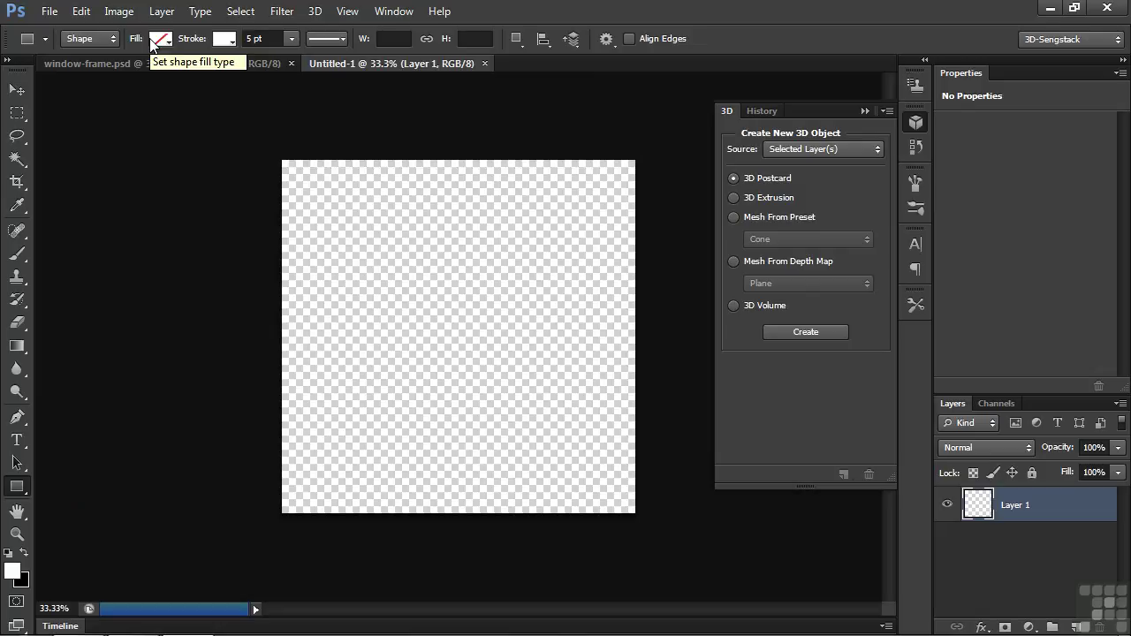
- Set the shape stroke to 20 pt and draw a no-fill rectangle across the whole canvas
click(264, 39)
text(20)
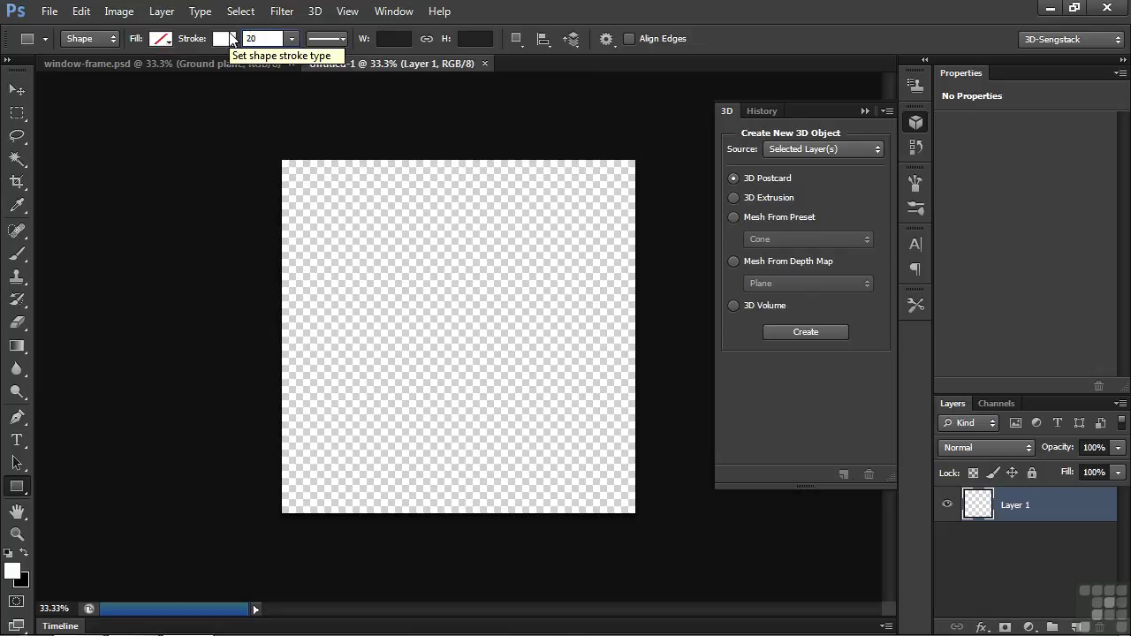
key(Tab)
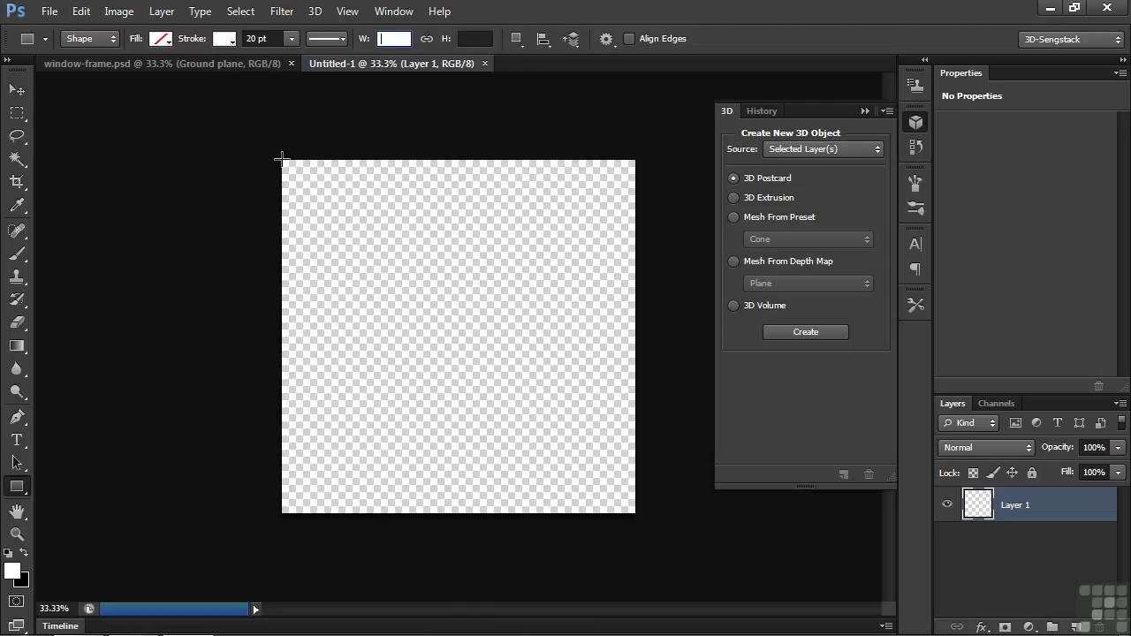
drag(282, 159, 634, 513)
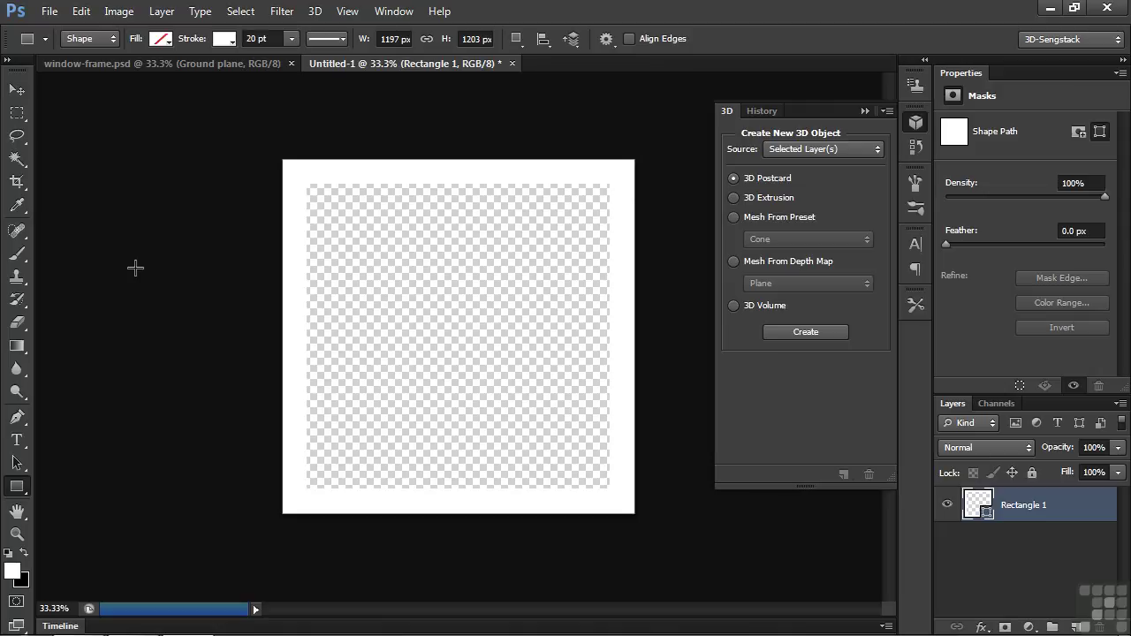
- Switch to the Pencil tool and rasterize the rectangle layer for painting
click(23, 260)
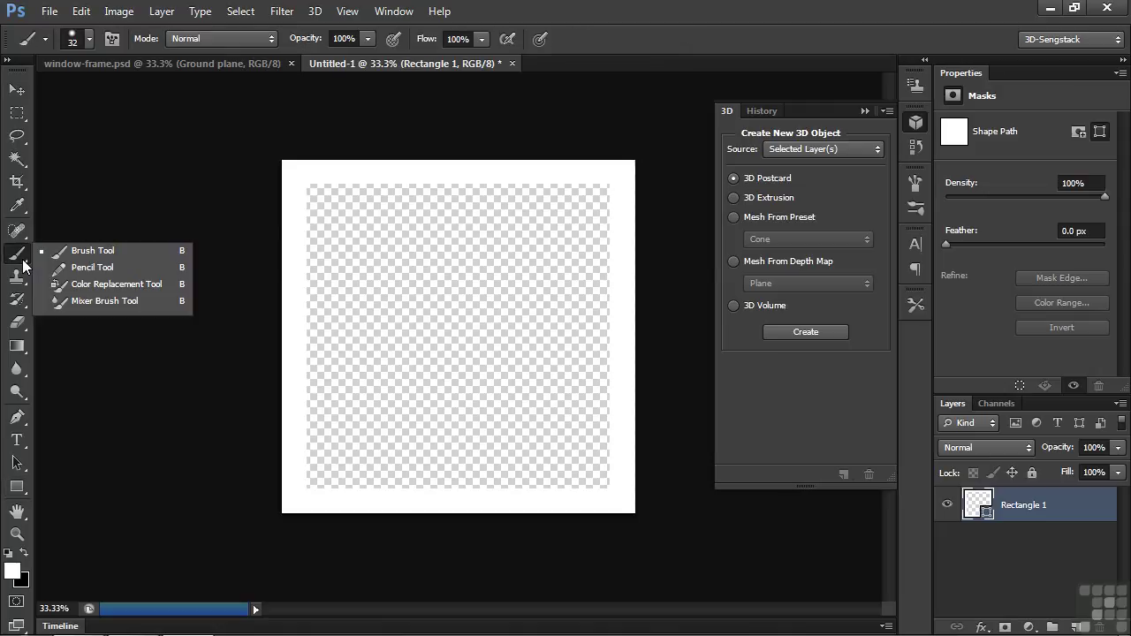
click(80, 267)
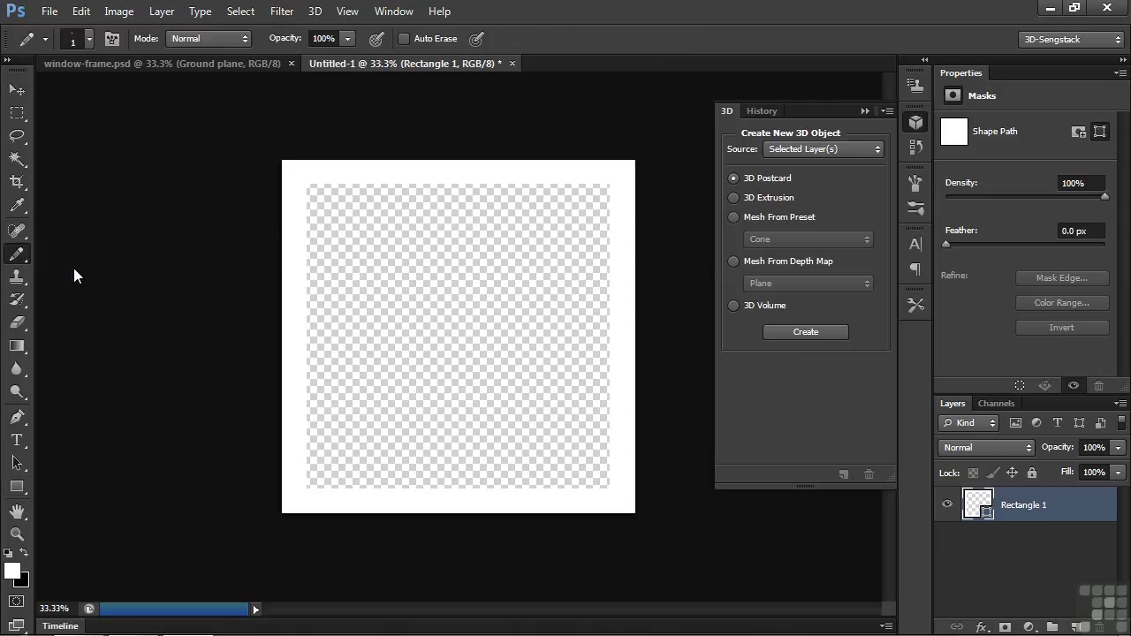
click(89, 39)
drag(27, 95, 52, 106)
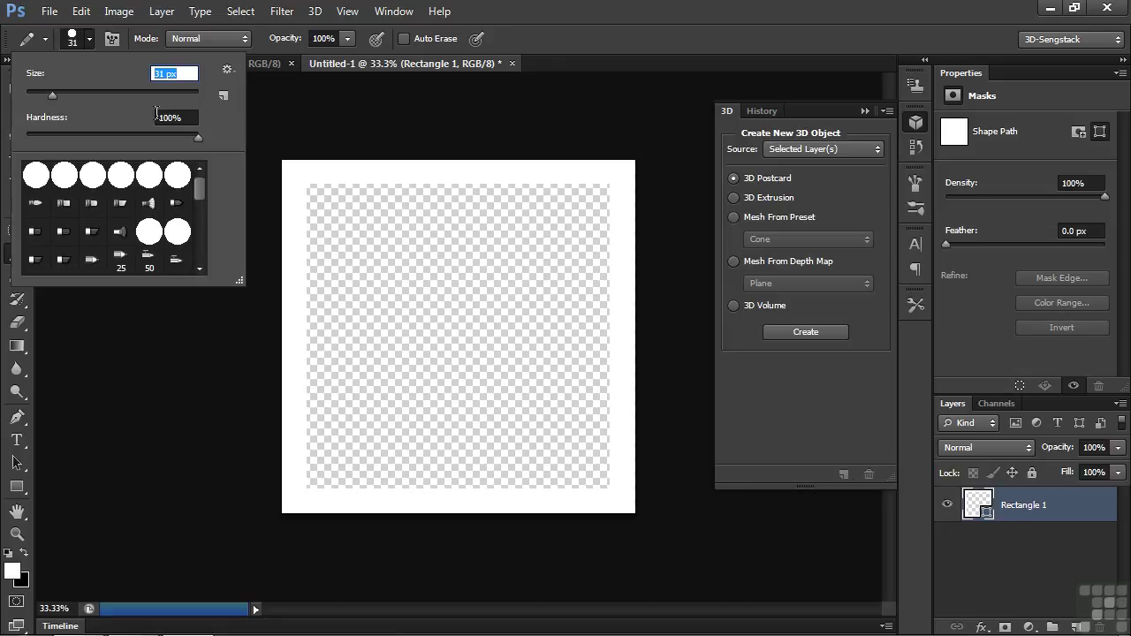
click(453, 169)
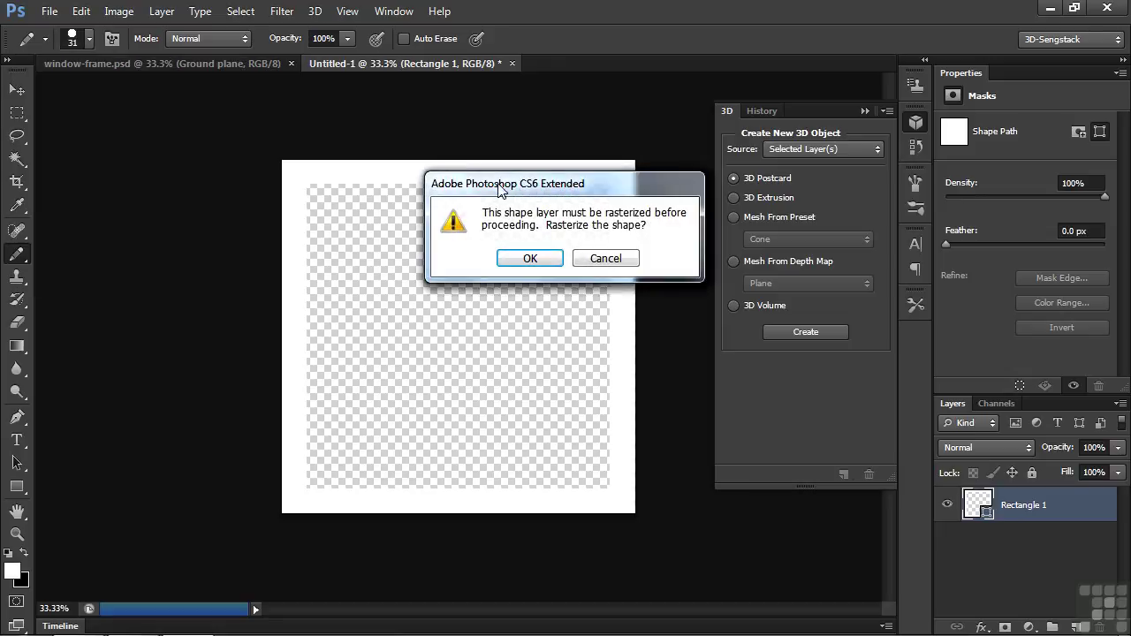
click(530, 258)
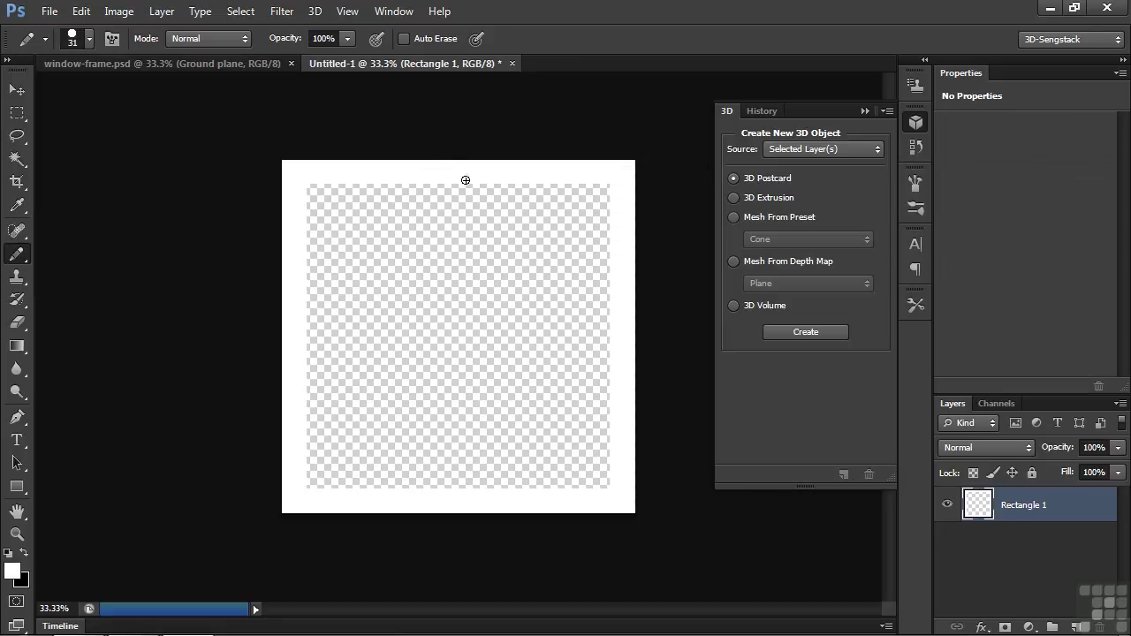
drag(453, 172, 449, 464)
key(ctrl+z)
- Set the pencil to 48 px and paint white vertical and horizontal crossbars through the center
click(92, 38)
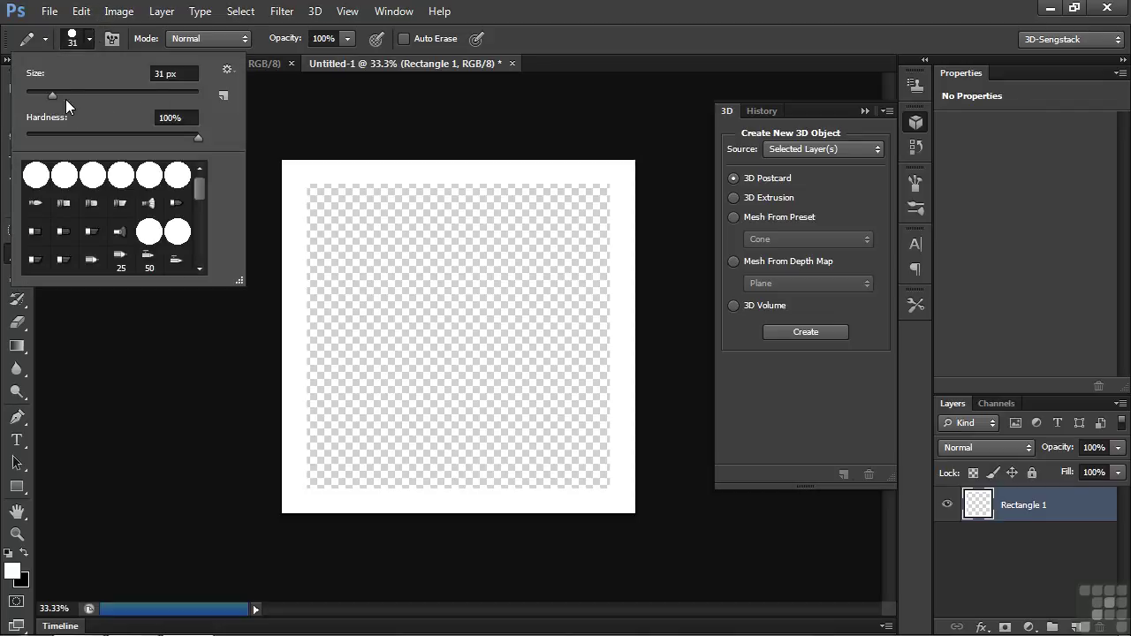
drag(58, 94, 60, 99)
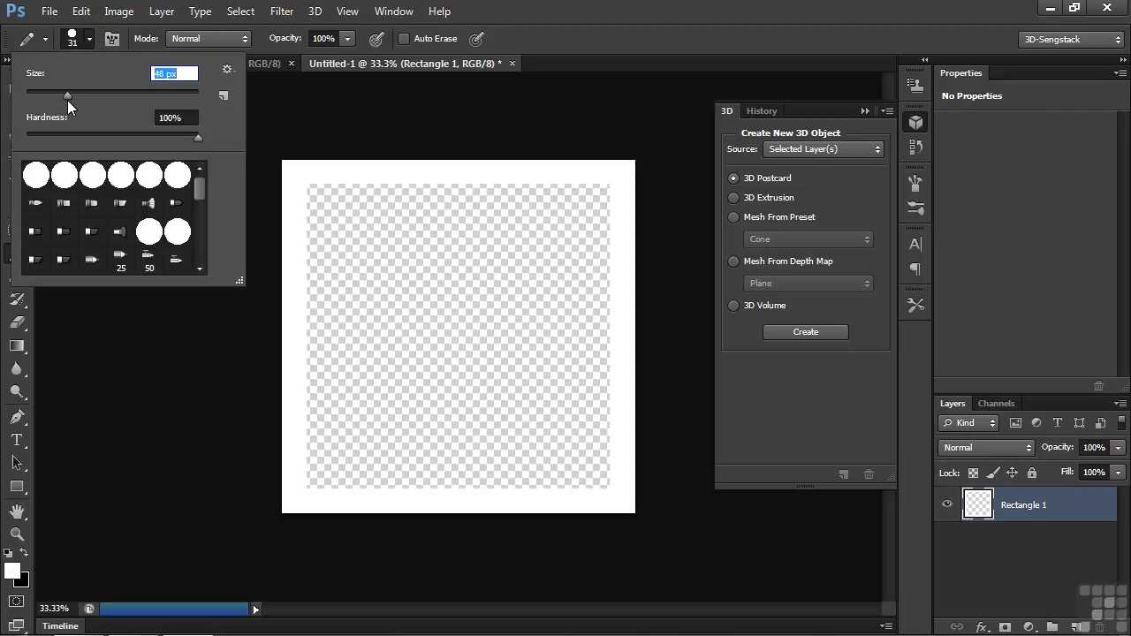
click(455, 171)
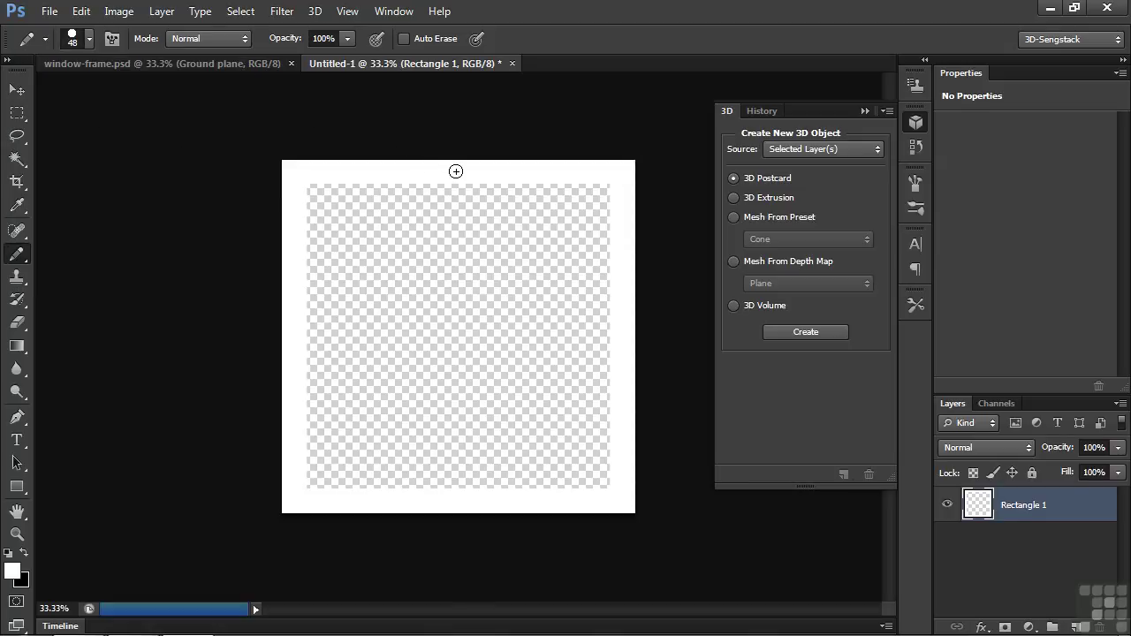
drag(455, 171, 451, 503)
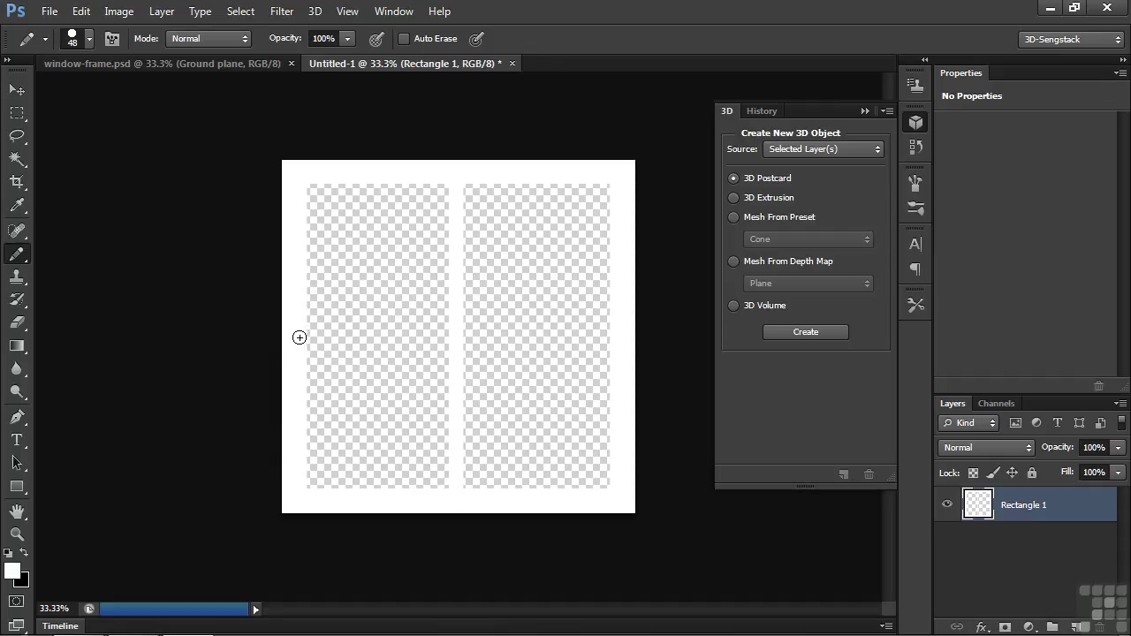
mouse_move(294, 338)
mouse_down()
mouse_move(551, 357)
mouse_move(629, 345)
mouse_up()
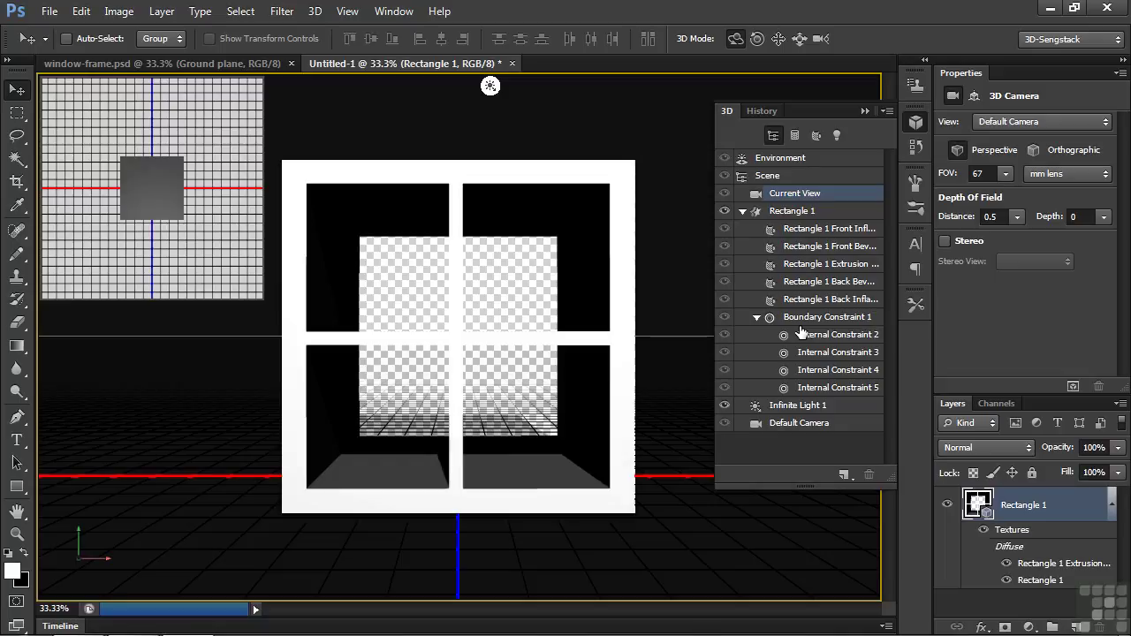
- Select the Rectangle 1 mesh and reduce its Extrusion Depth to 54
click(789, 212)
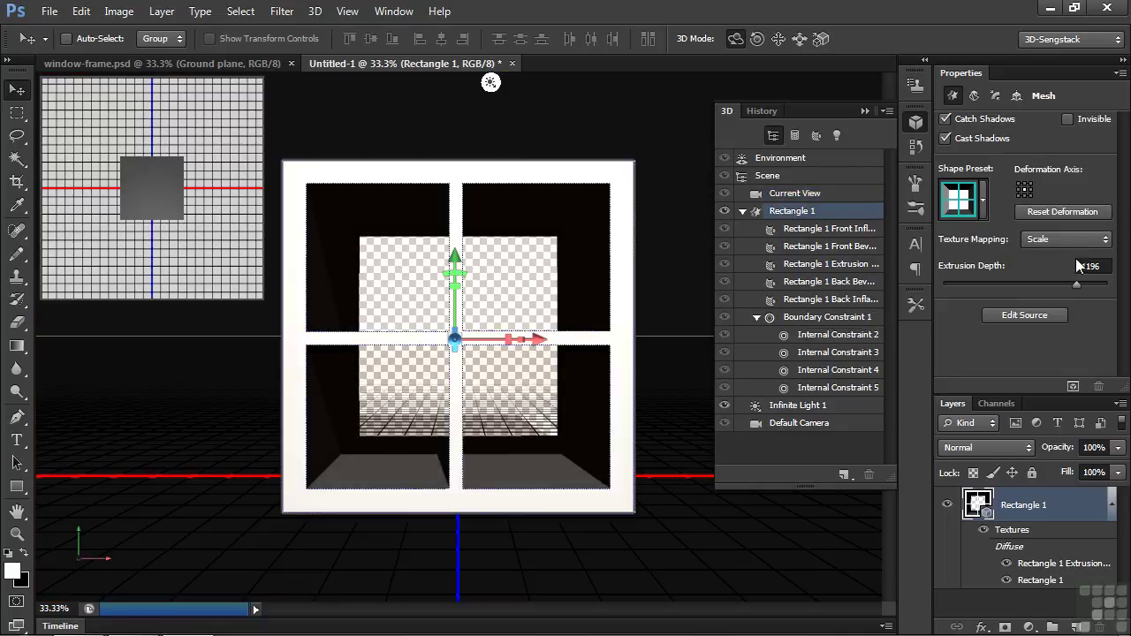
drag(1076, 284, 1045, 287)
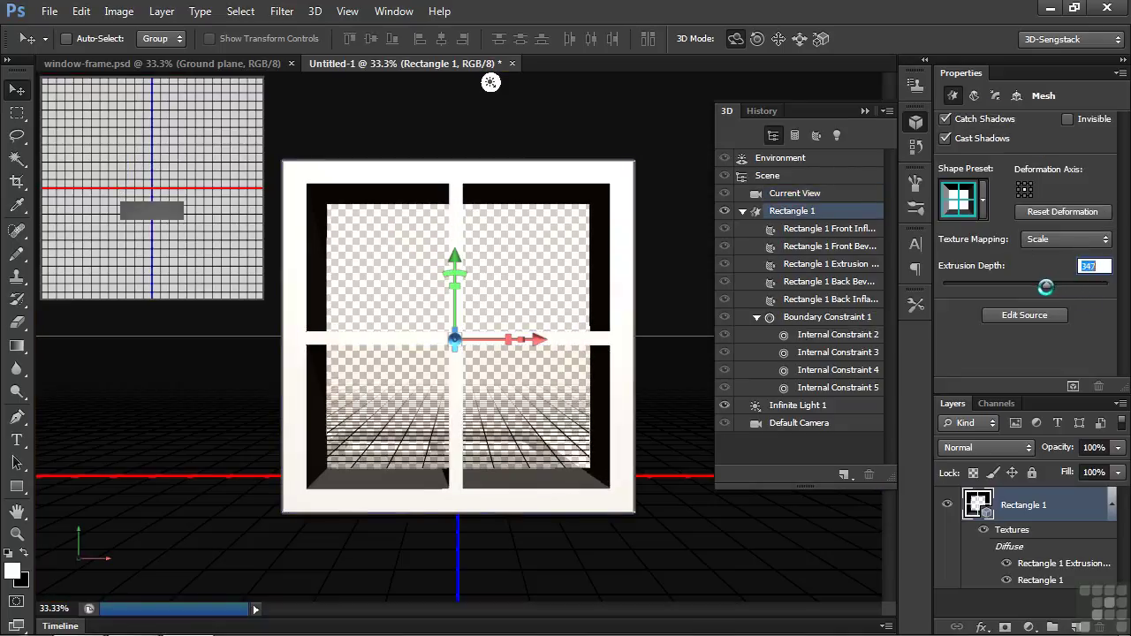
drag(1045, 287, 1027, 289)
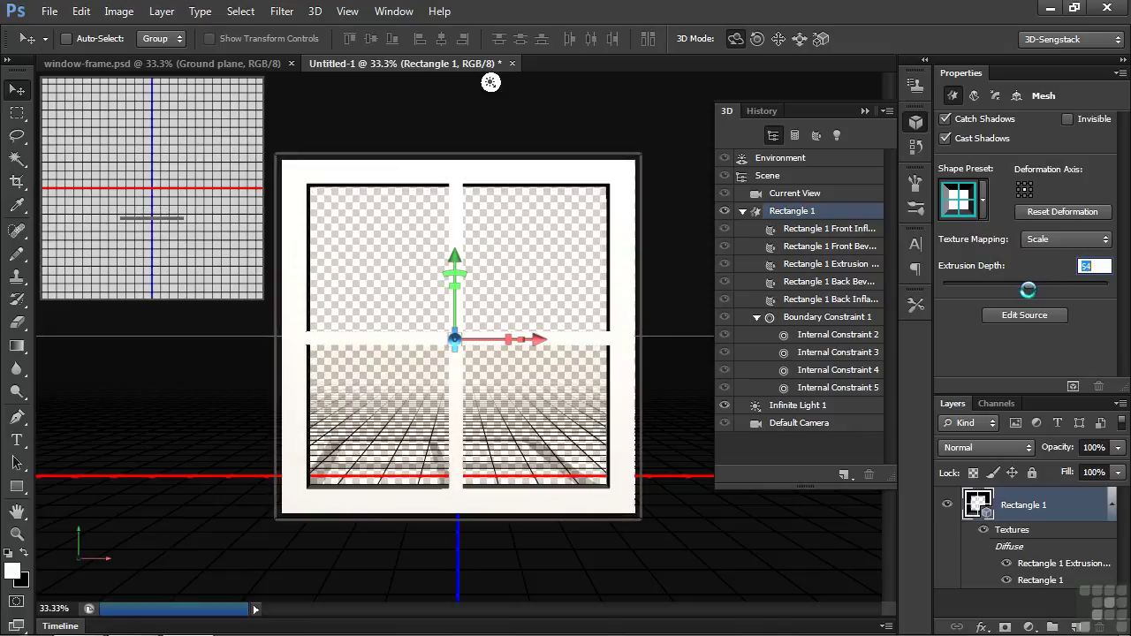
- Give the front cap a rounded-contour bevel with 52% width
click(995, 96)
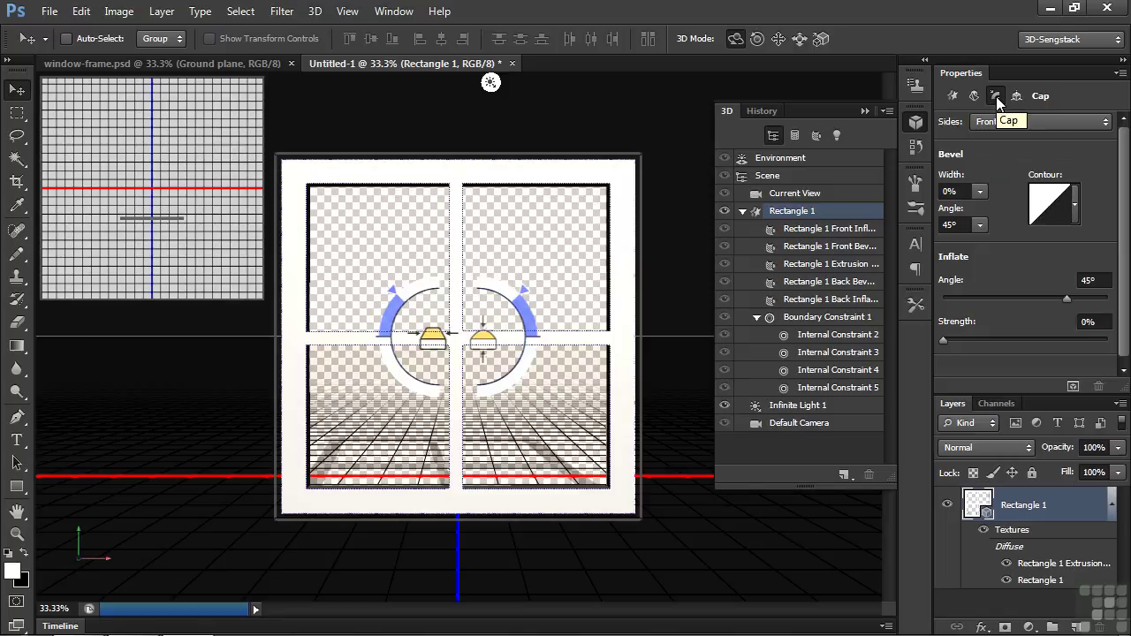
drag(979, 193, 1020, 205)
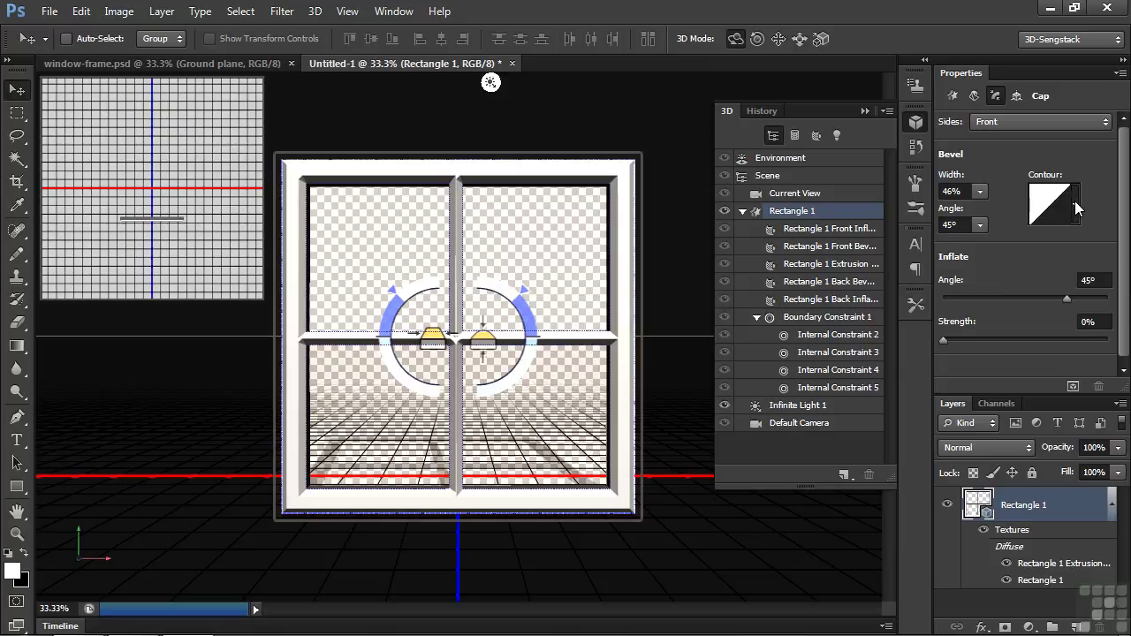
click(1074, 204)
click(1016, 253)
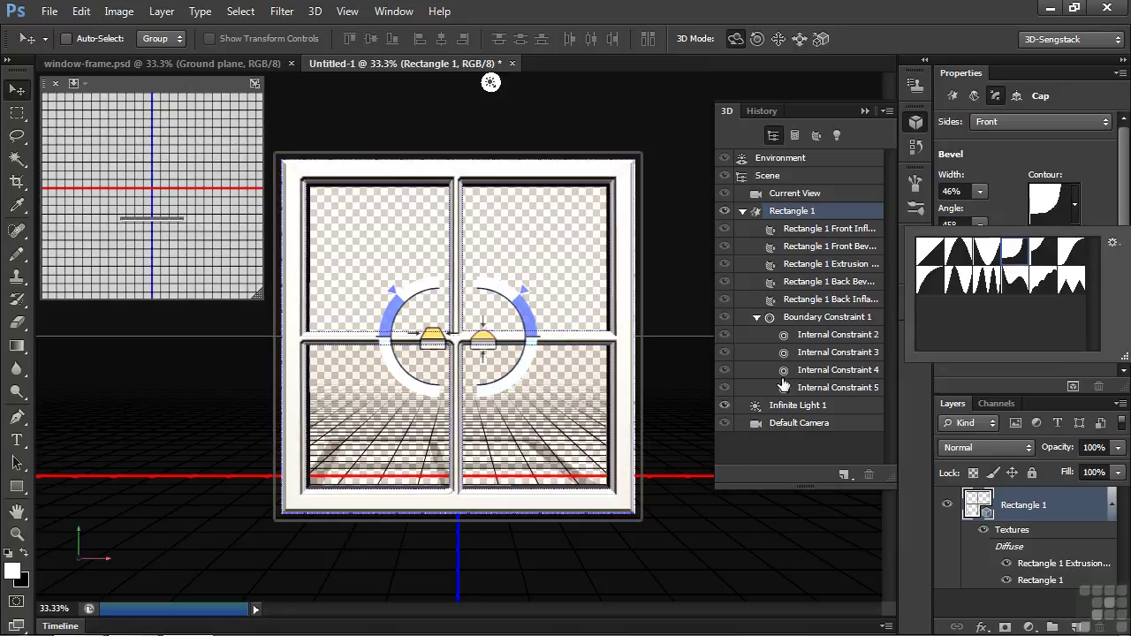
click(1003, 197)
click(978, 190)
drag(977, 214, 986, 214)
- Select the frame's front inflation, back inflation and extrusion surface materials
click(995, 159)
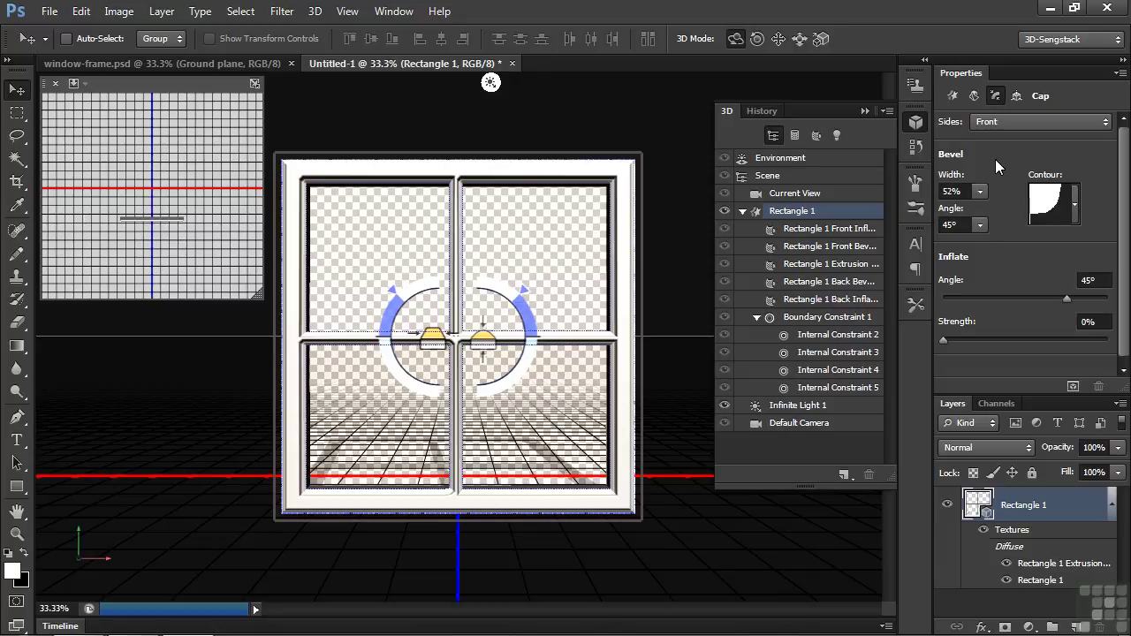
click(828, 233)
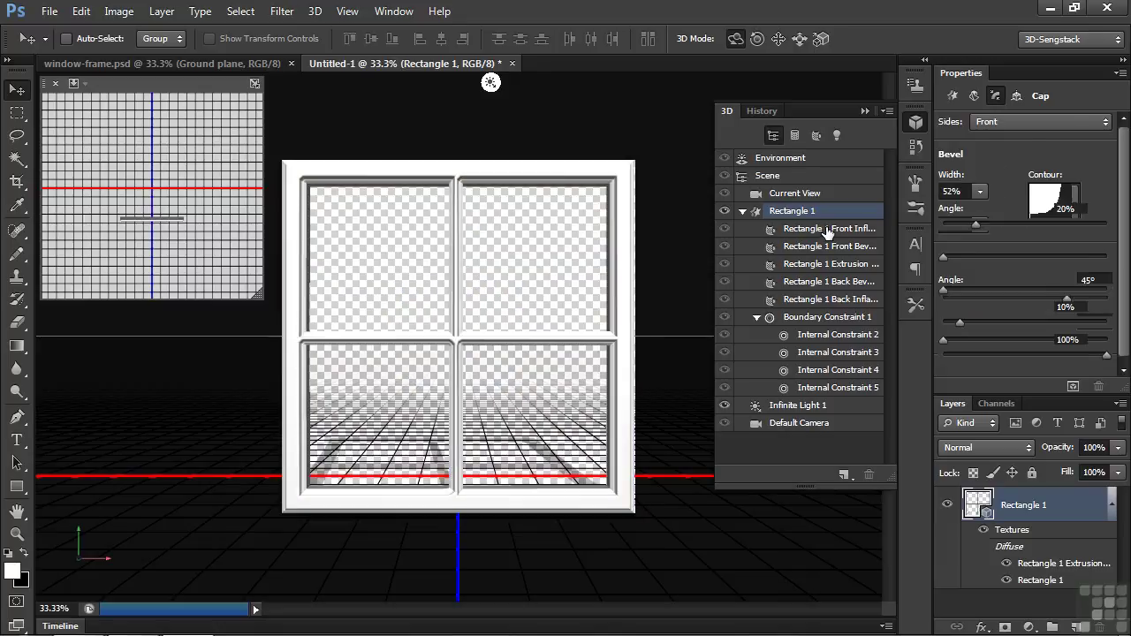
ctrl+click(834, 301)
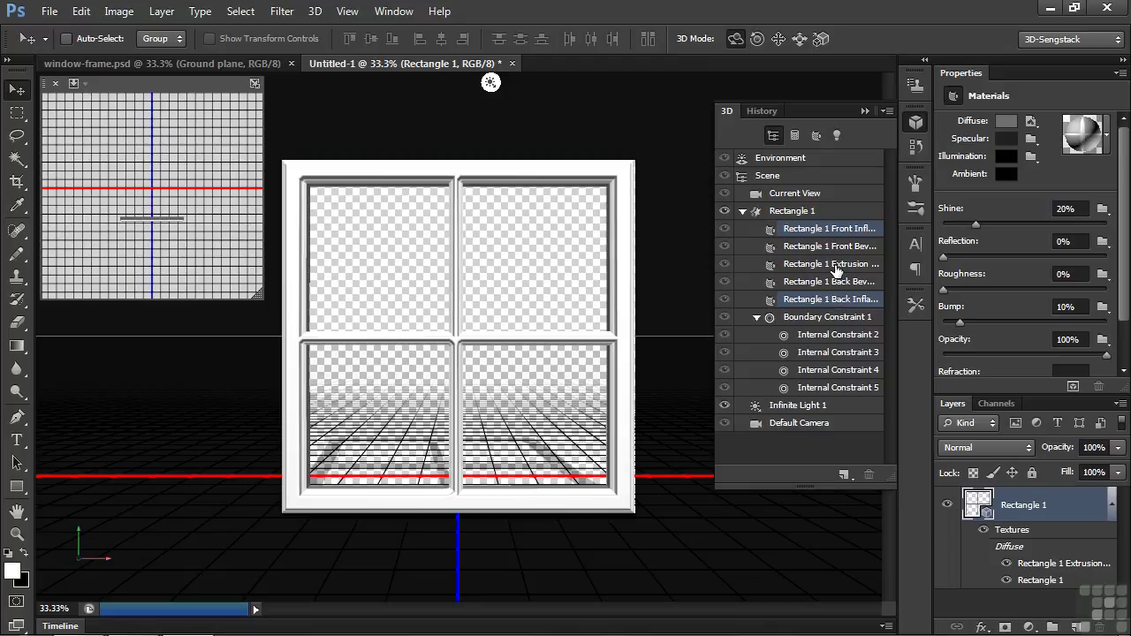
ctrl+click(836, 267)
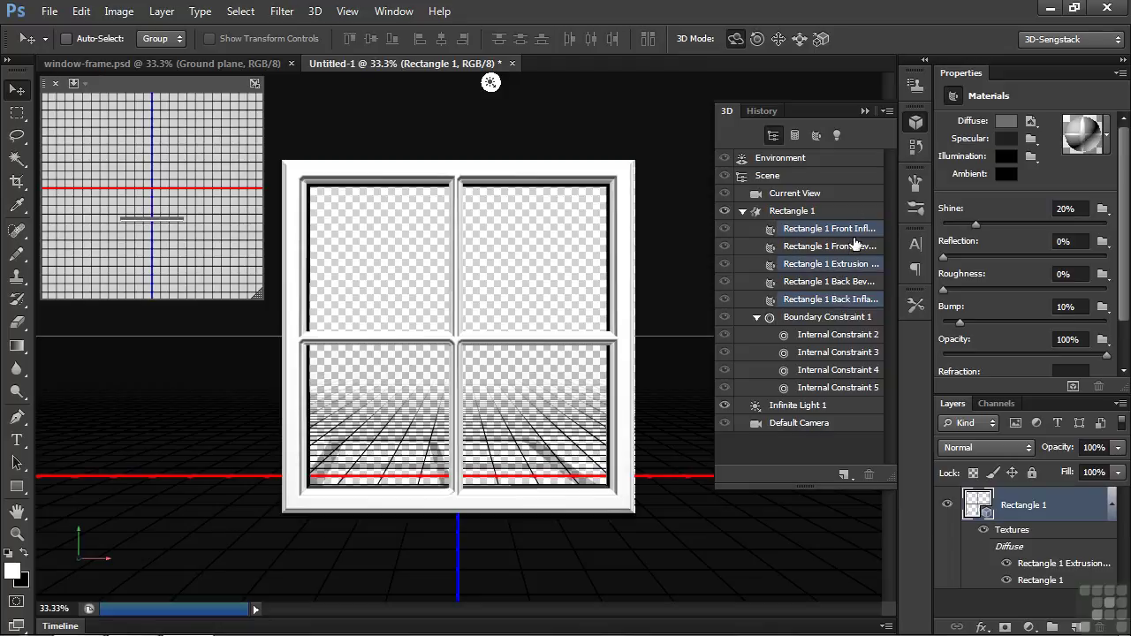
- Append the Wood material set and apply Dark Redwood to the frame
click(1106, 137)
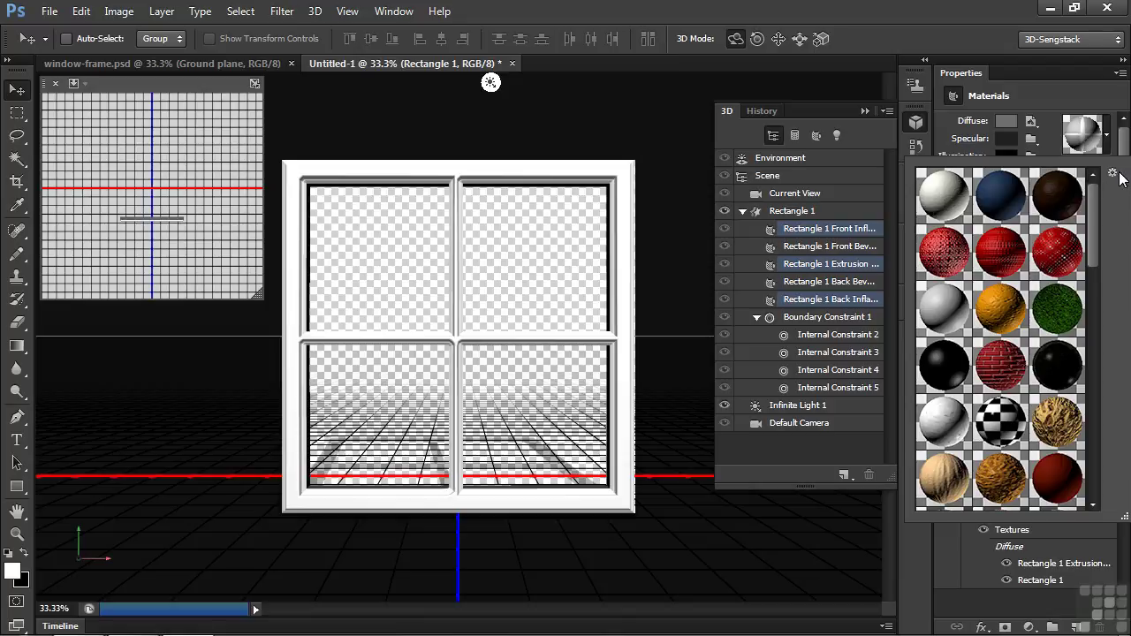
click(1114, 174)
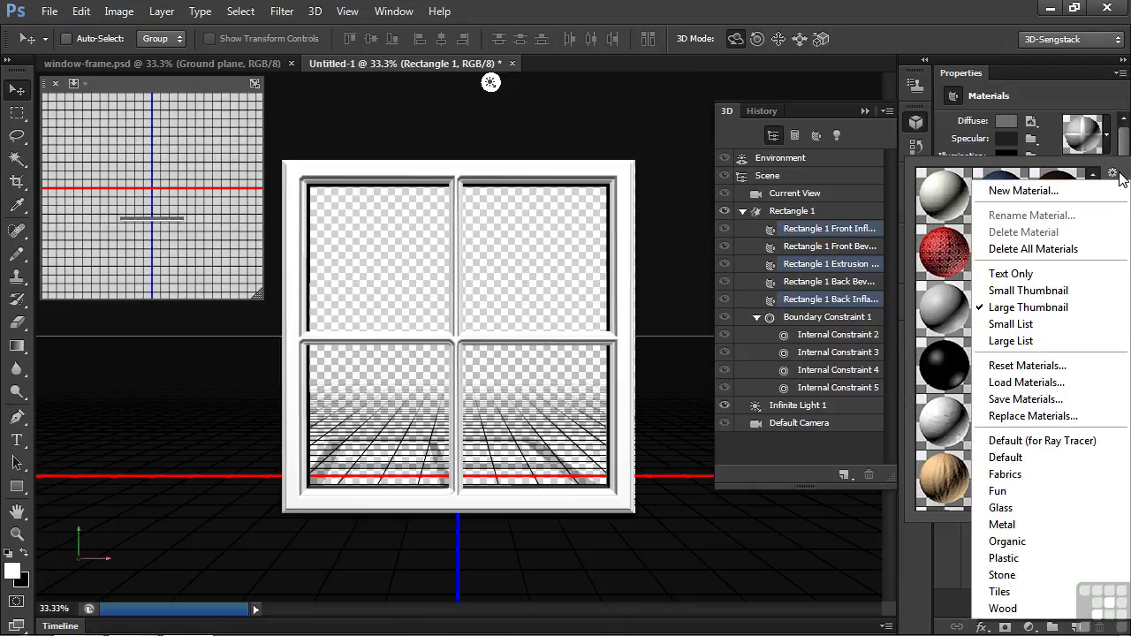
click(1007, 607)
click(670, 265)
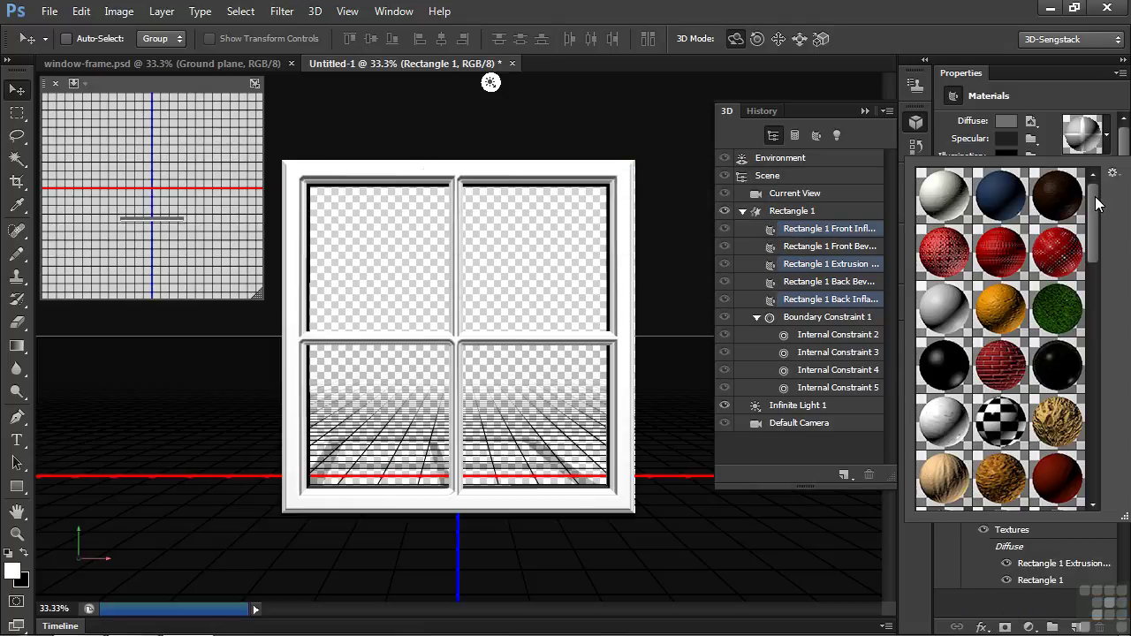
drag(1095, 196, 1120, 509)
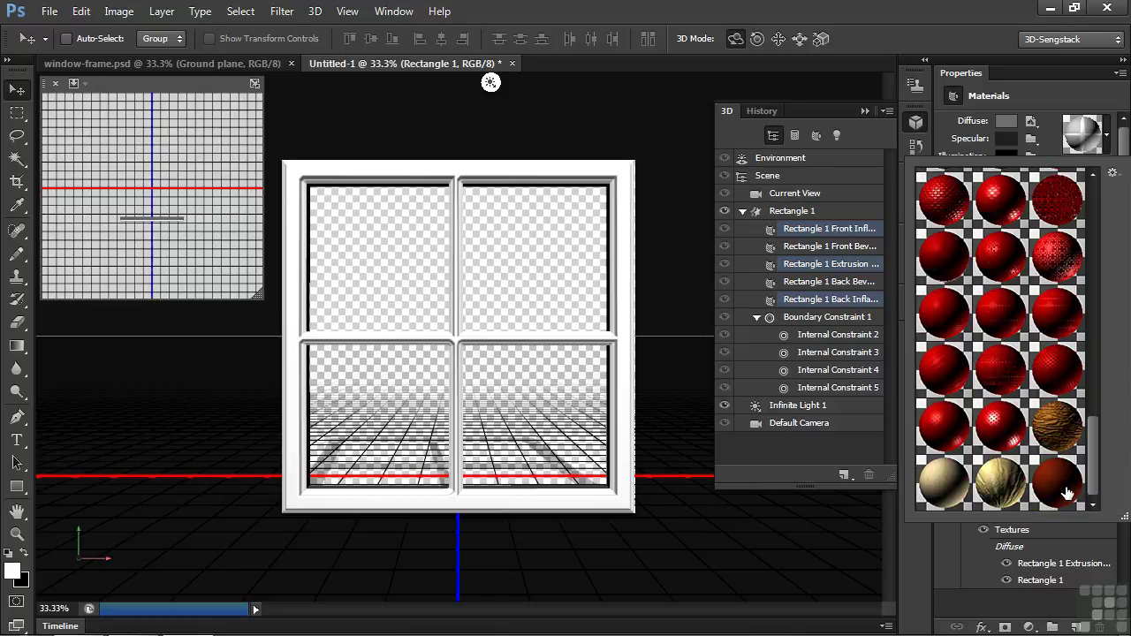
click(1060, 484)
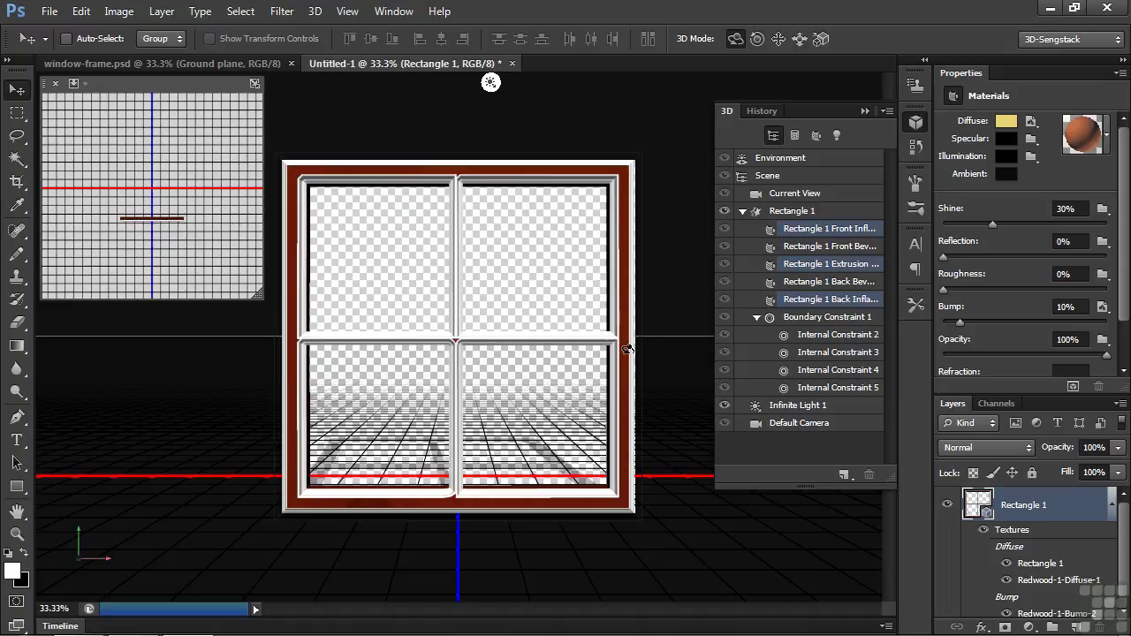
- Create Layer 1, fill it with White, and convert it to a 3D Postcard
click(1079, 628)
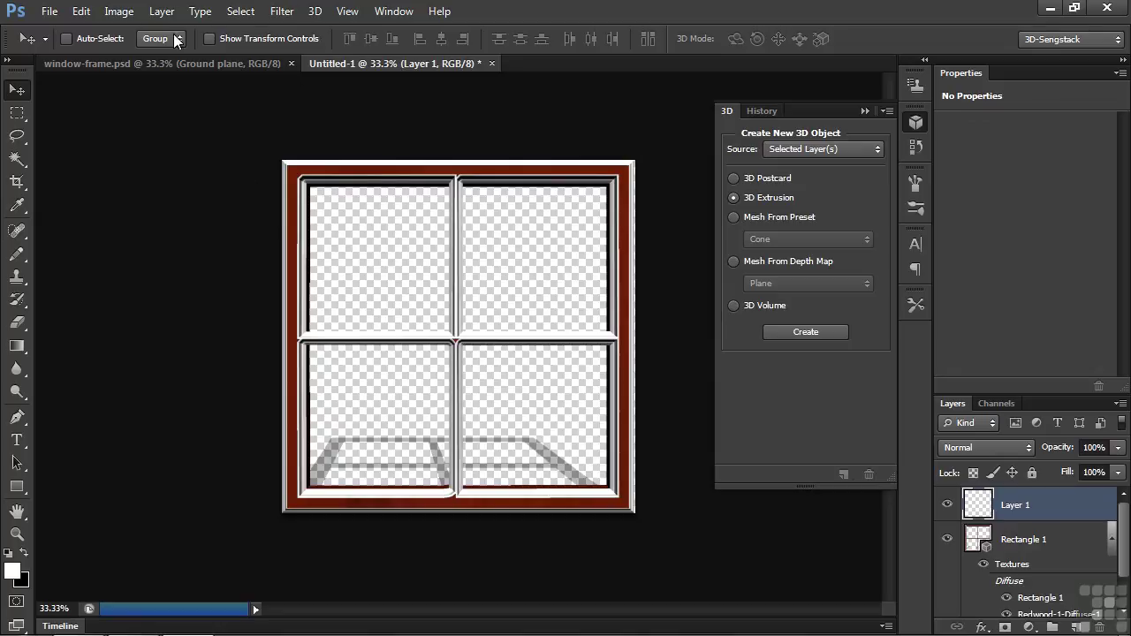
click(86, 13)
click(151, 259)
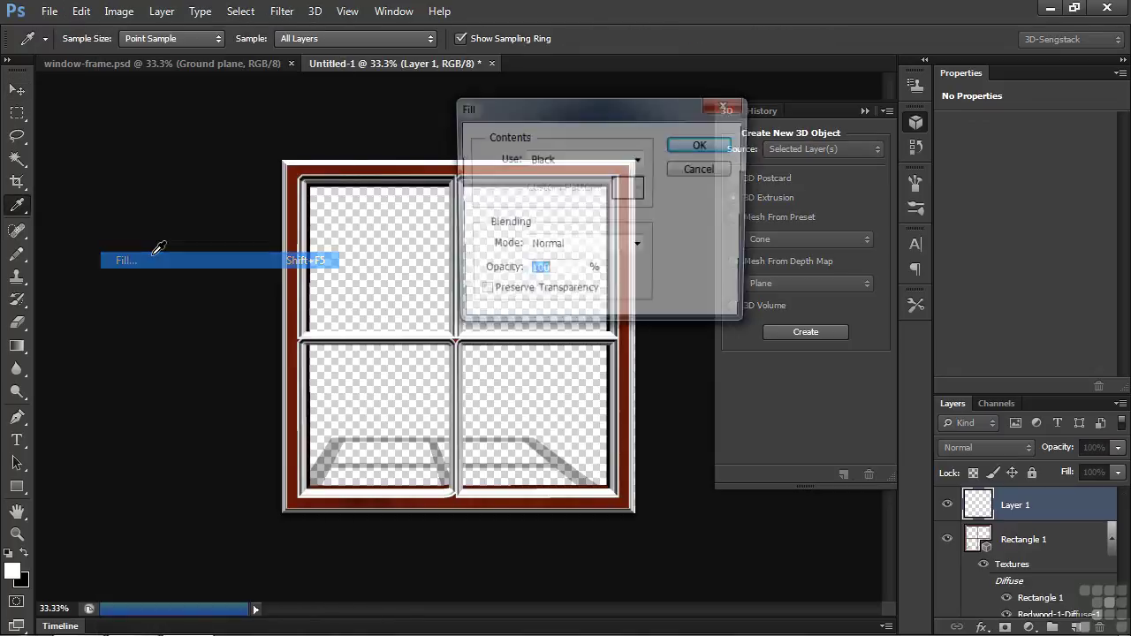
click(640, 159)
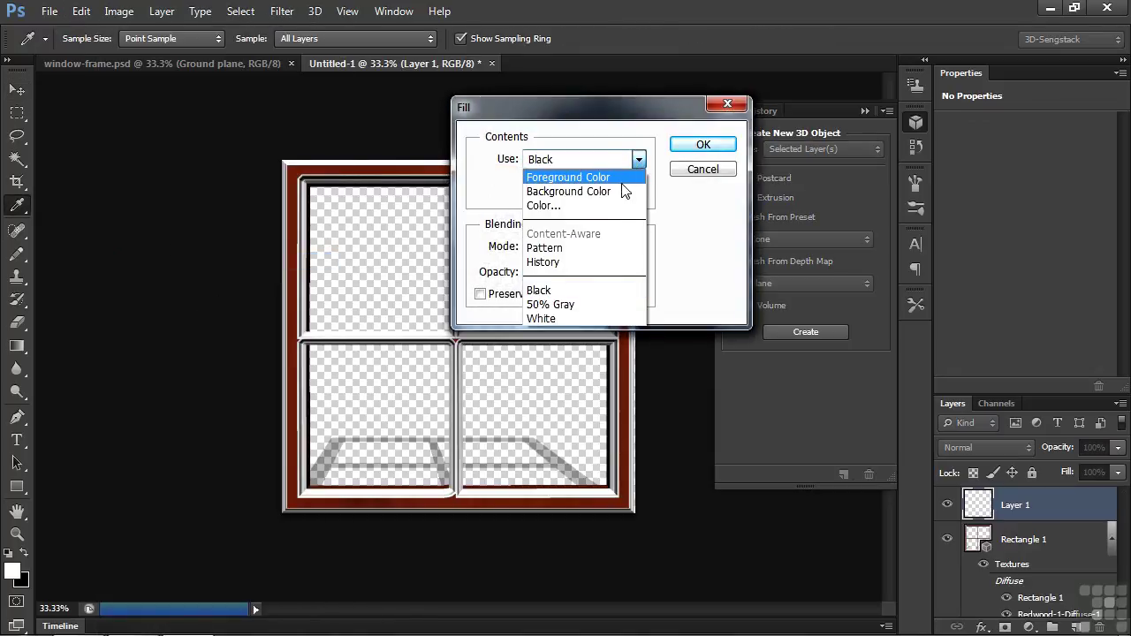
click(570, 320)
click(702, 144)
key(v)
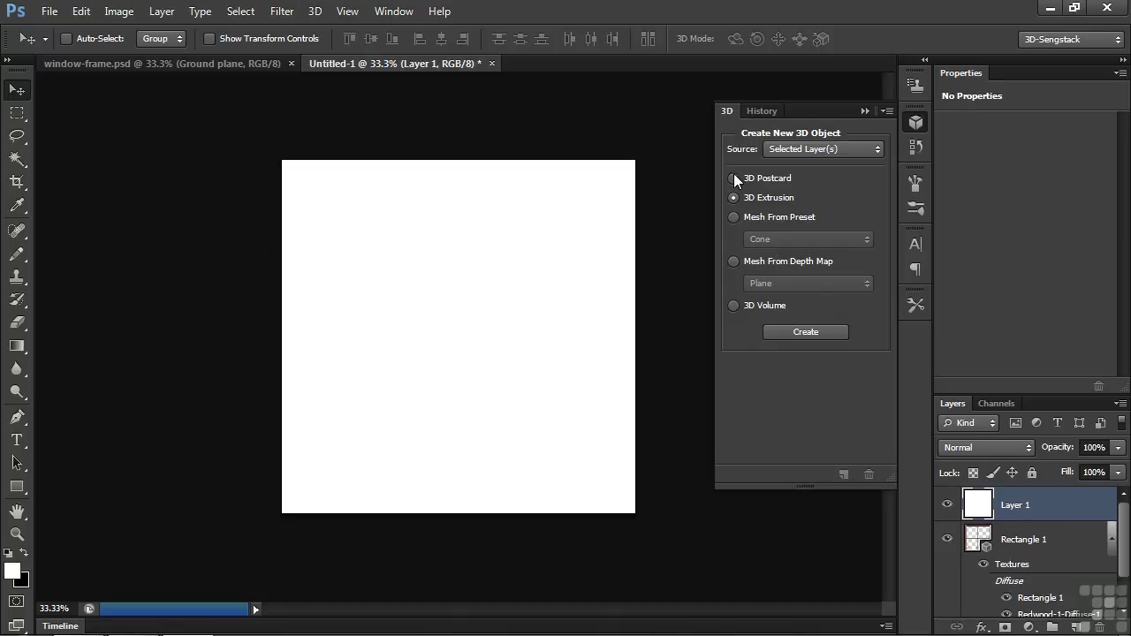
click(800, 331)
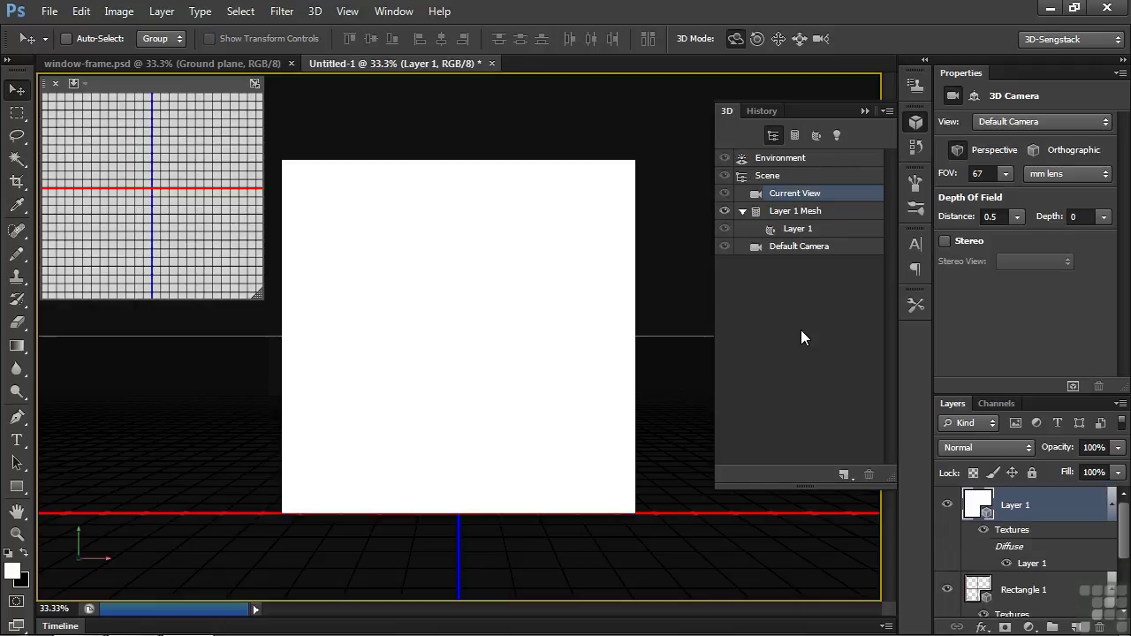
- Rename Layer 1 to 'glass' and Rectangle 1 to 'frame'
double_click(1047, 505)
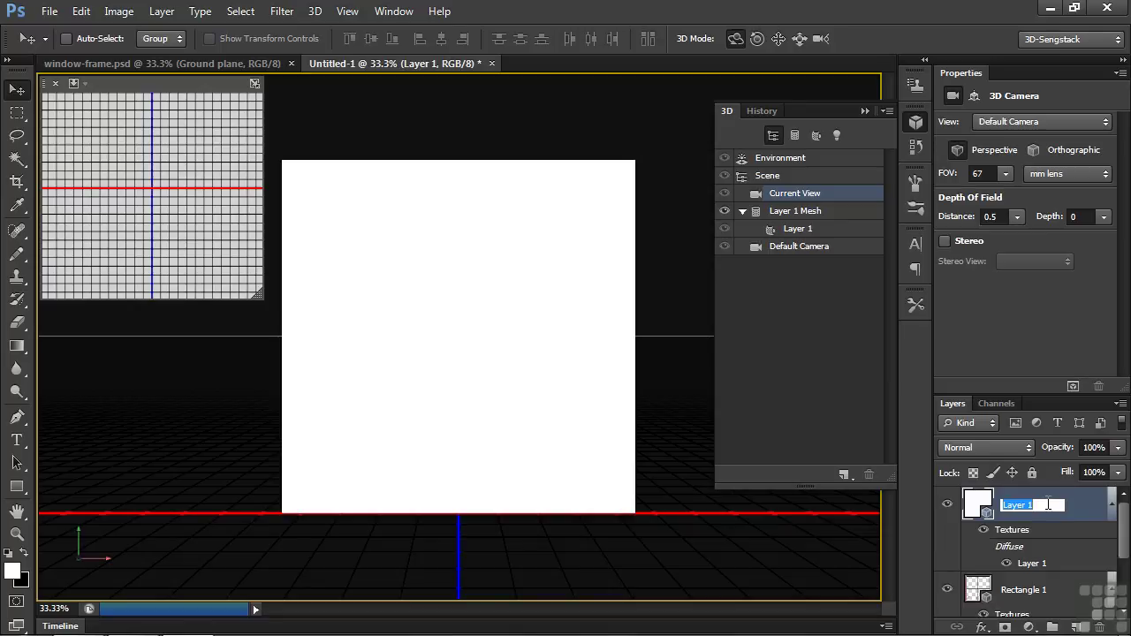
text(glass)
key(Return)
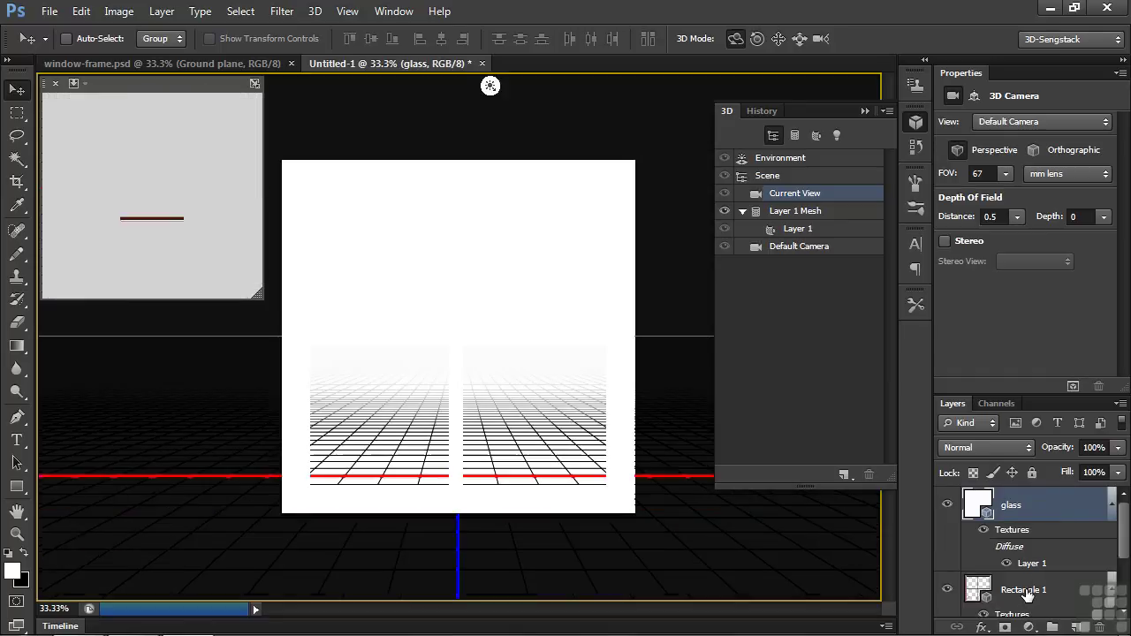
click(1026, 592)
double_click(1014, 504)
text(frame)
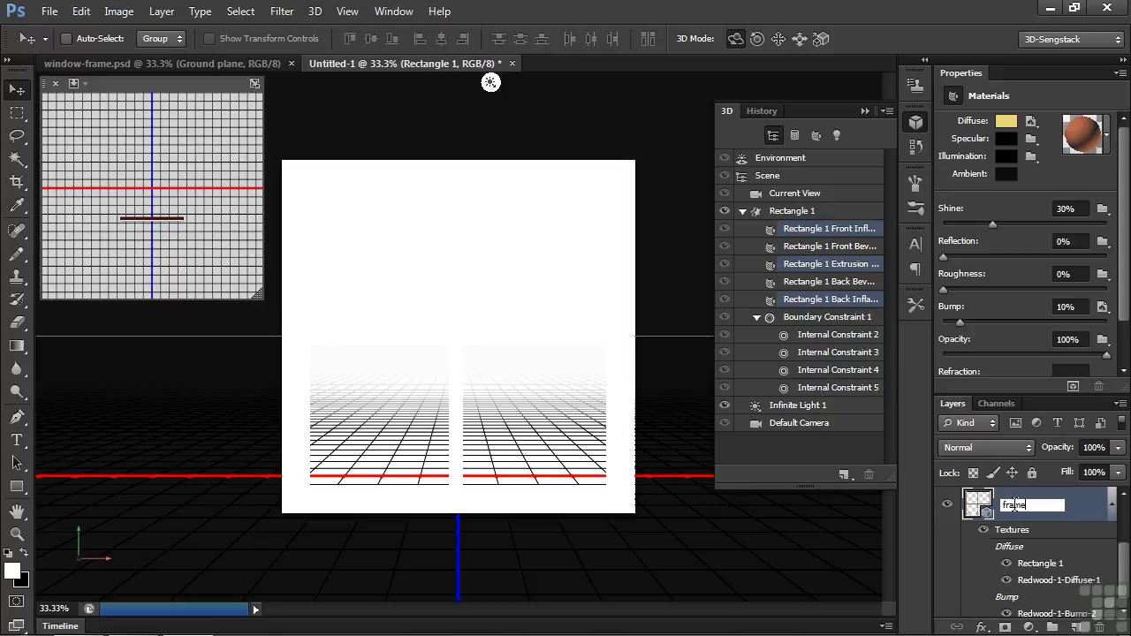
key(Return)
- Merge the glass layer down into the frame's 3D scene
scroll(1020, 512, up, 2)
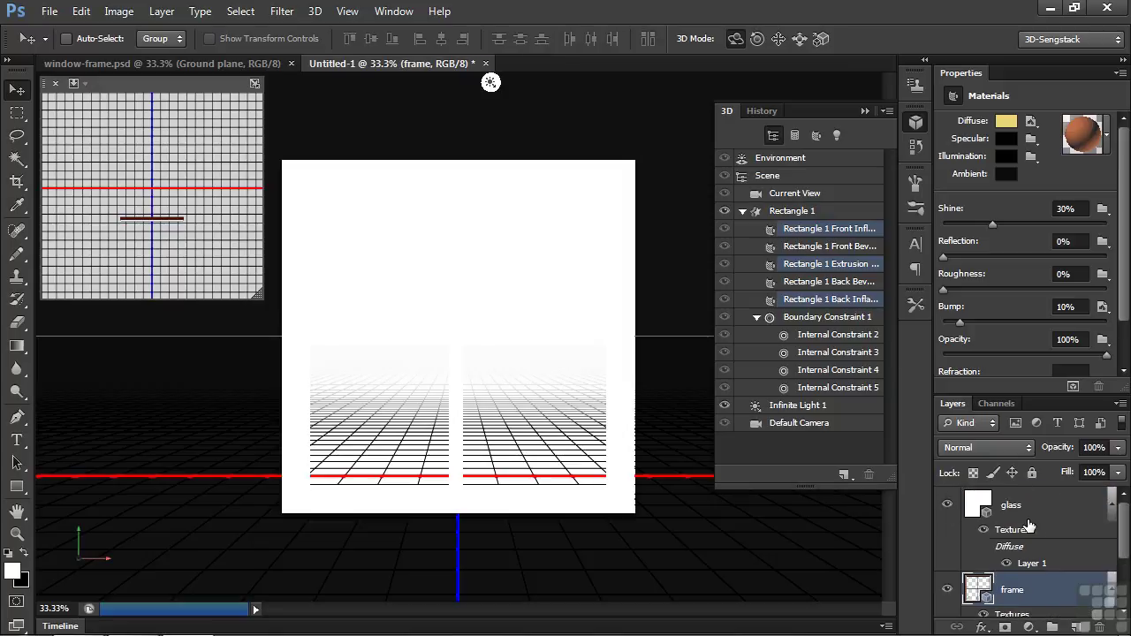
click(1022, 519)
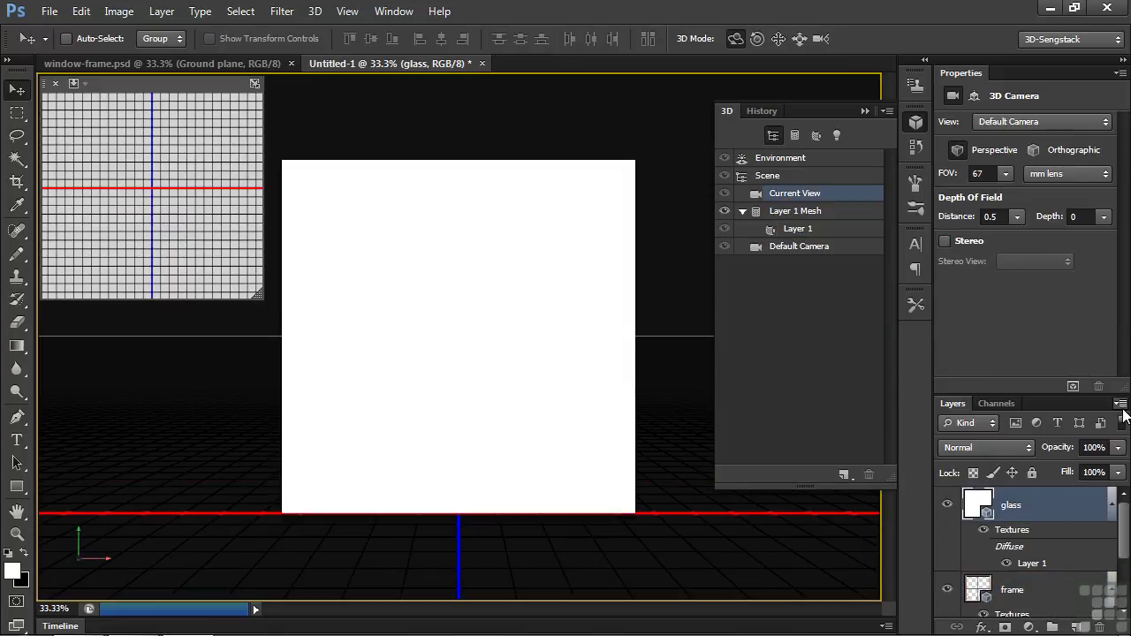
click(1119, 403)
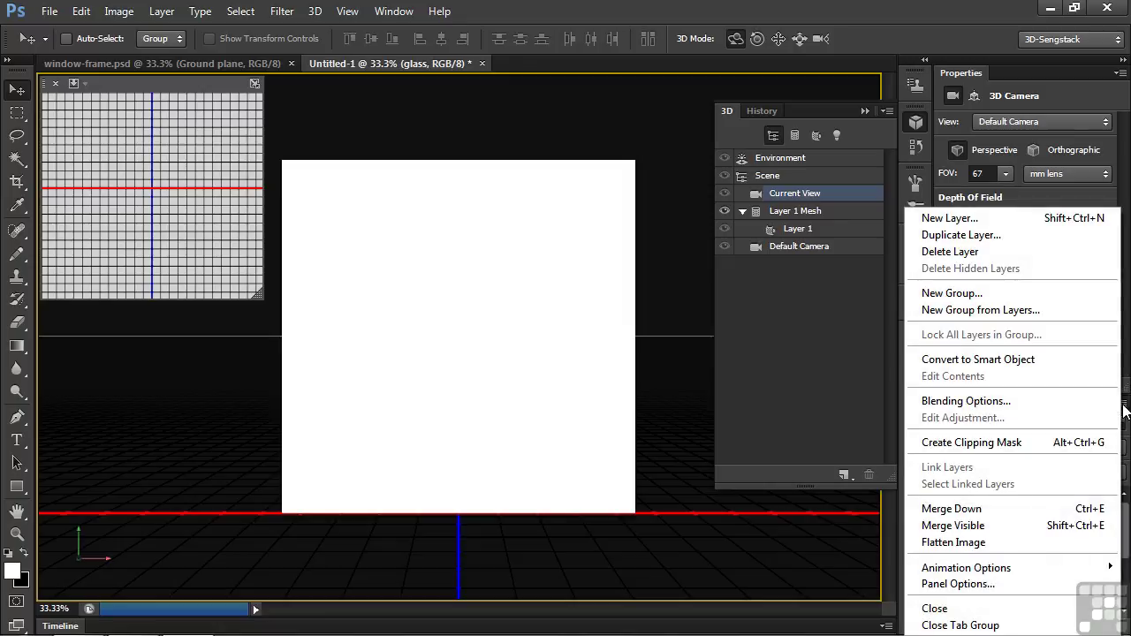
click(998, 507)
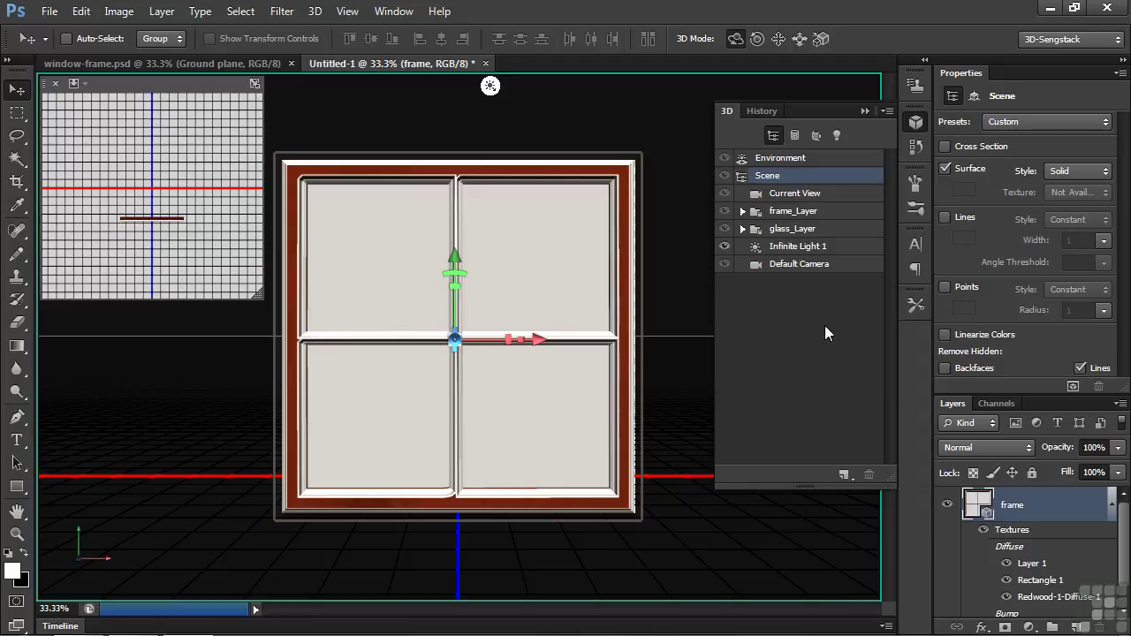
- Select the glass material, remove its Diffuse texture and set Diffuse to red
click(743, 229)
click(795, 265)
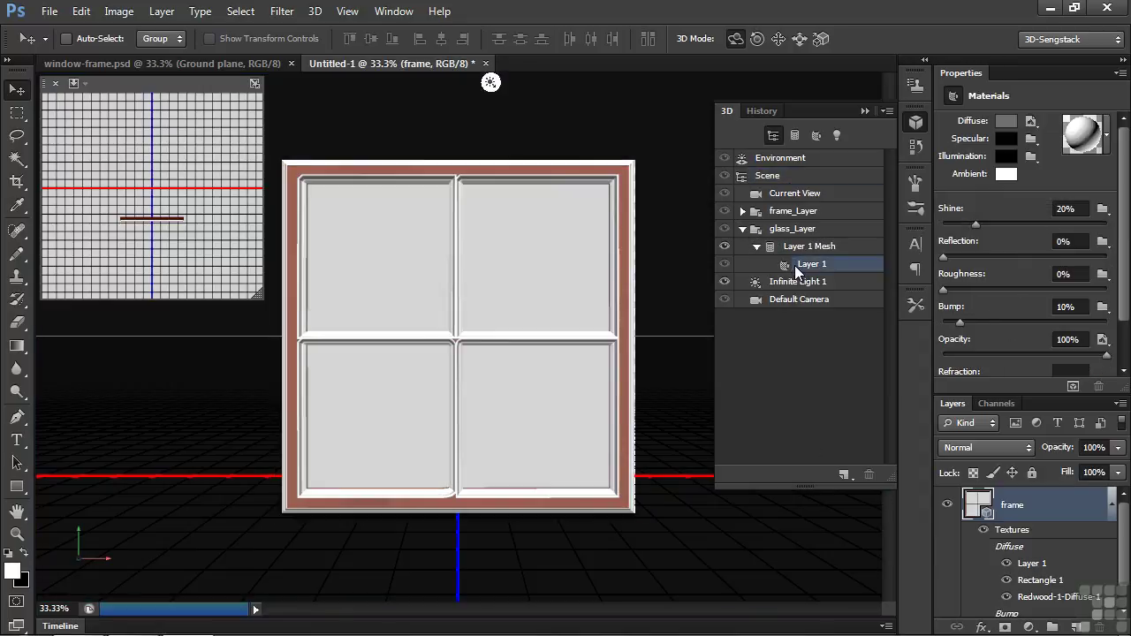
click(1030, 121)
click(1016, 227)
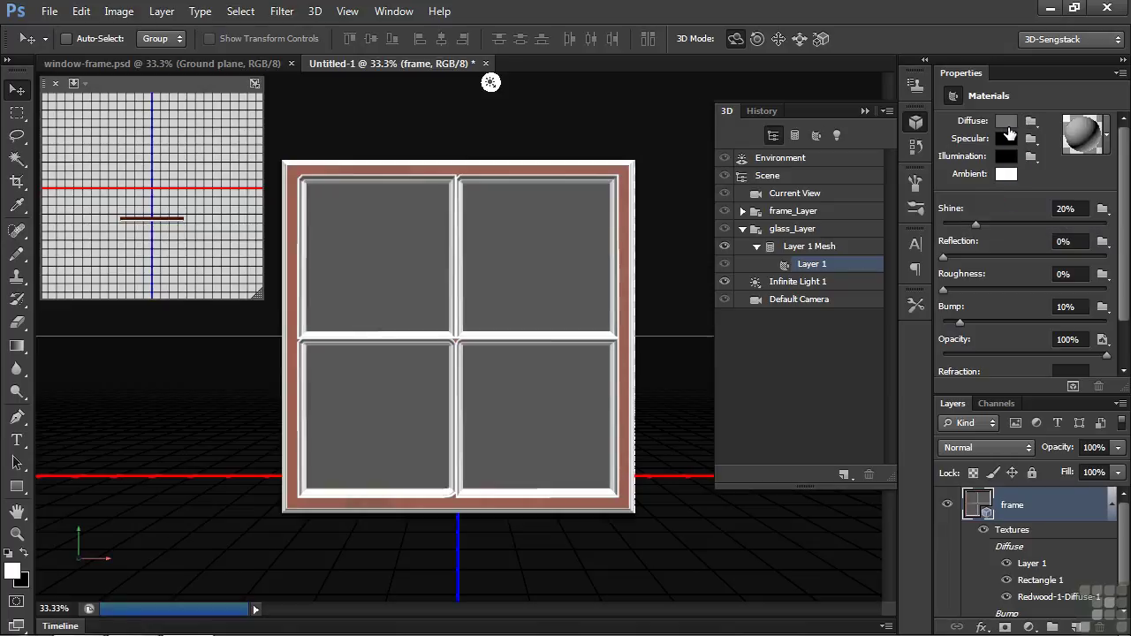
click(1008, 124)
click(858, 262)
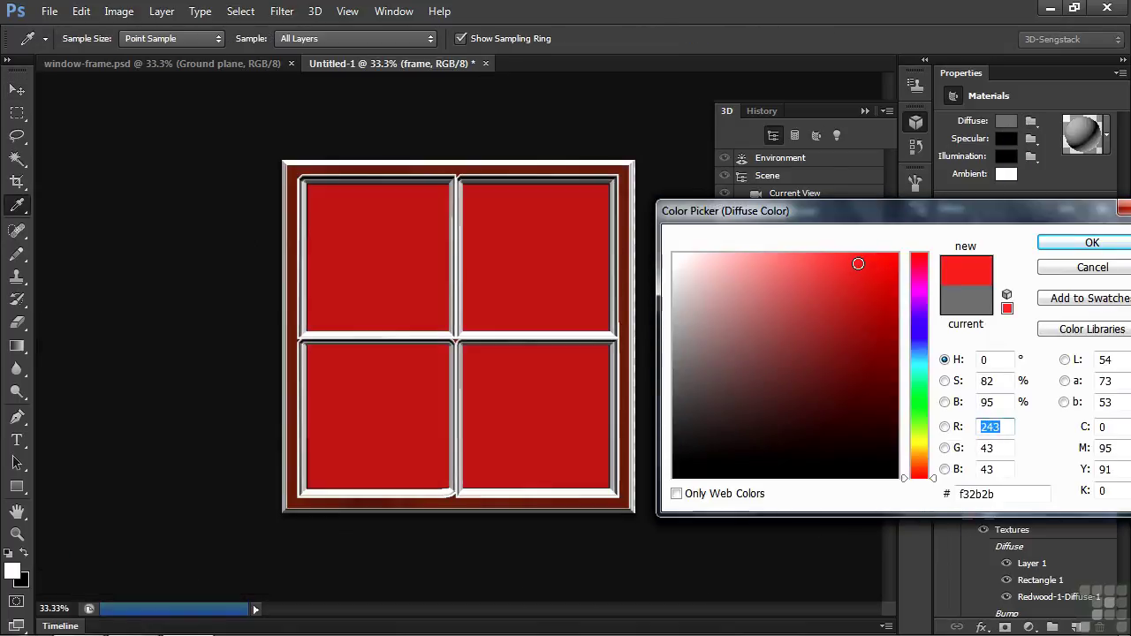
drag(858, 263, 898, 254)
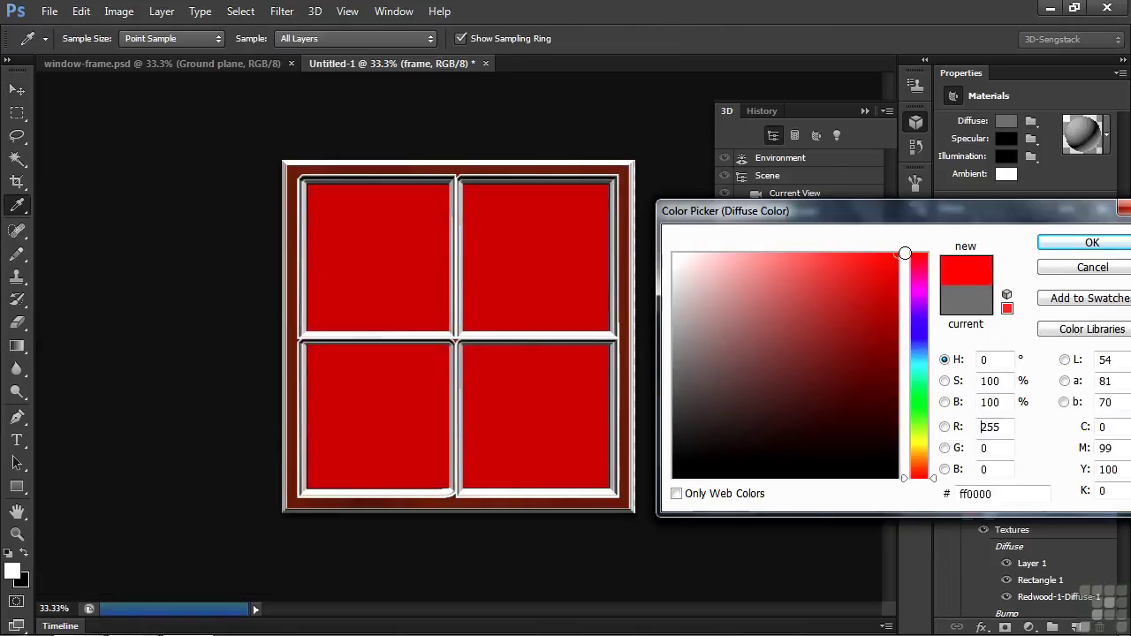
drag(897, 257, 895, 272)
click(1060, 246)
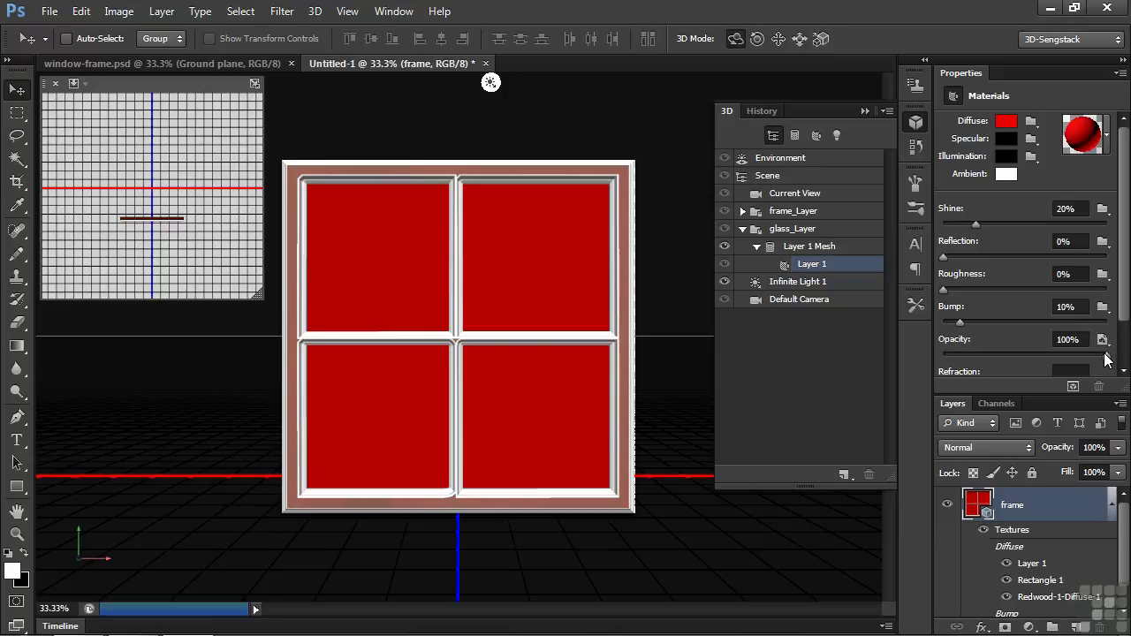
- Remove the opacity texture, set glass Opacity to 43% and Reflection to 46%
drag(1106, 354, 1013, 362)
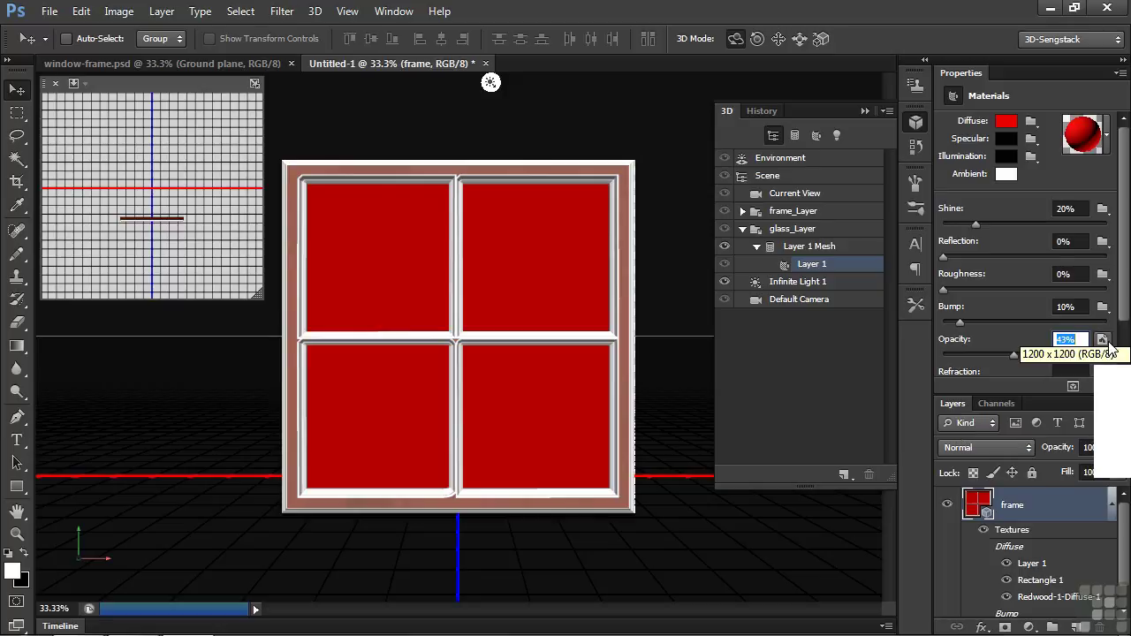
click(1105, 343)
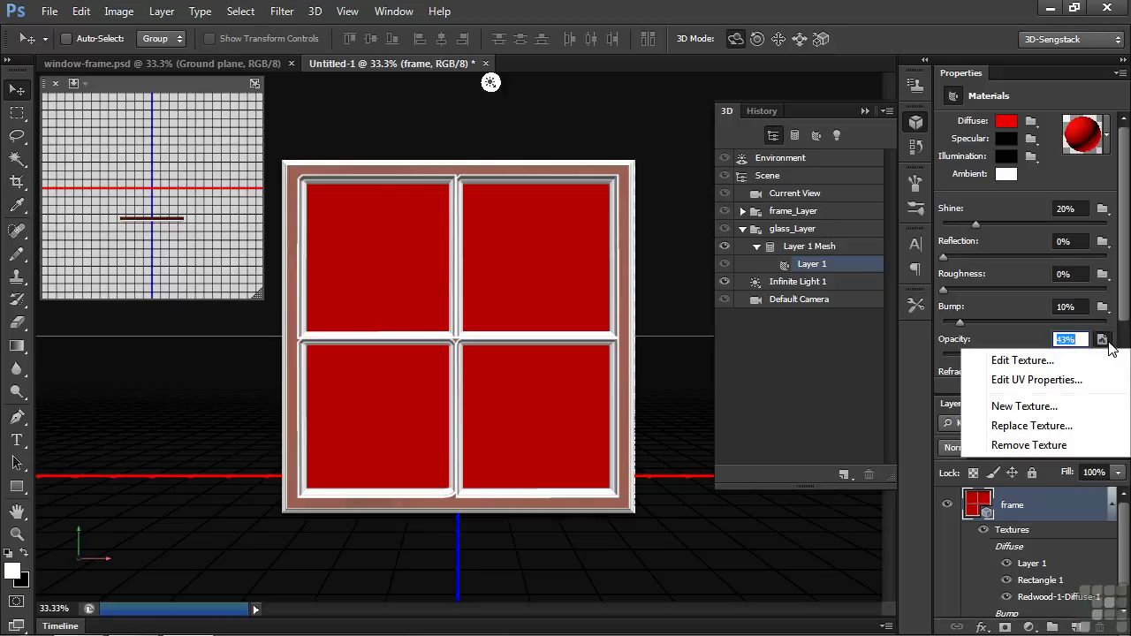
click(1055, 447)
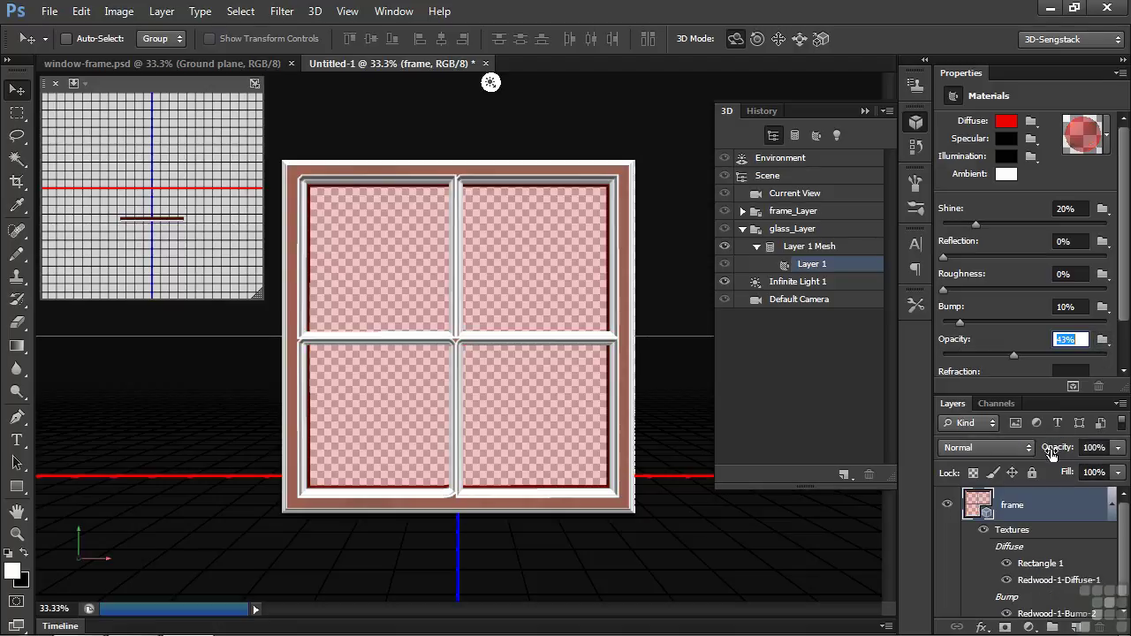
drag(944, 256, 1017, 257)
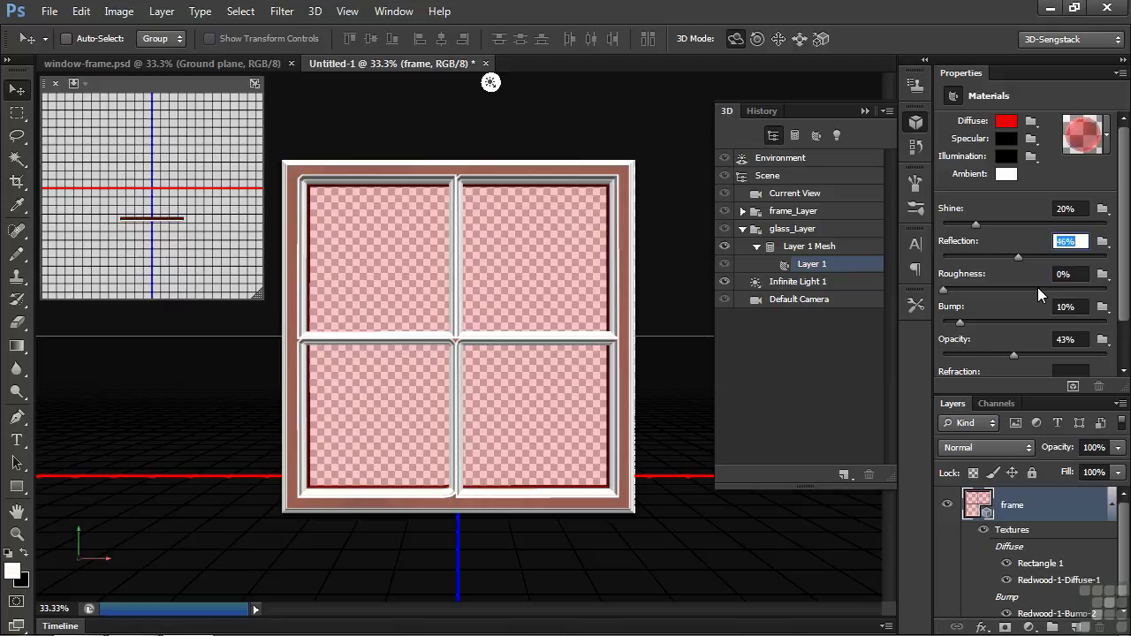
- Add a new empty layer and fill it with 50% Gray
click(1112, 509)
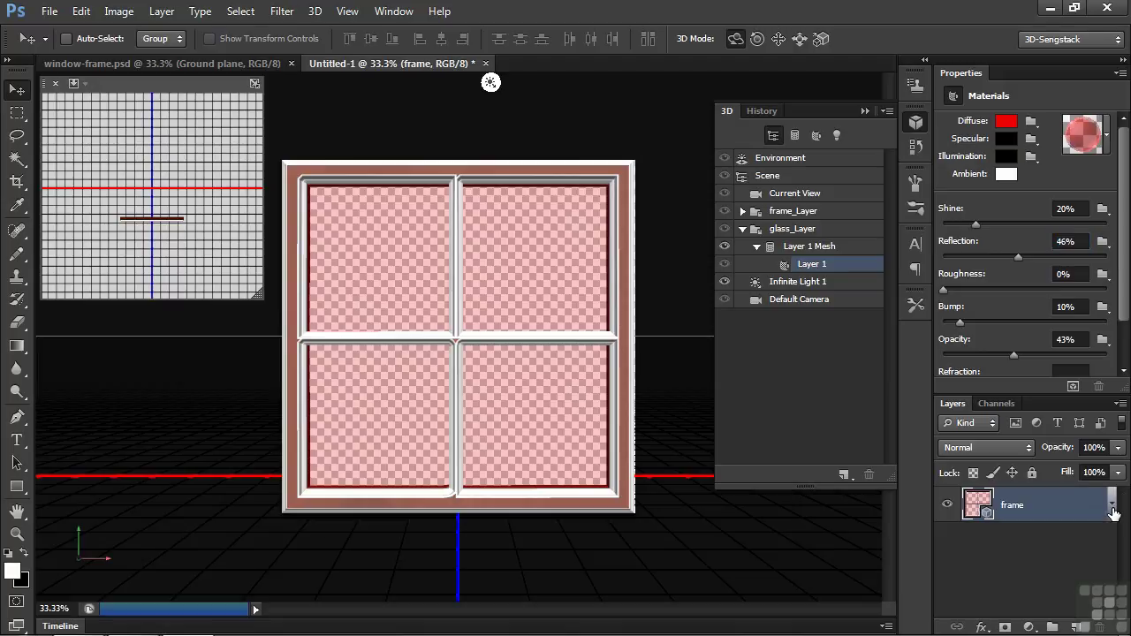
click(1076, 626)
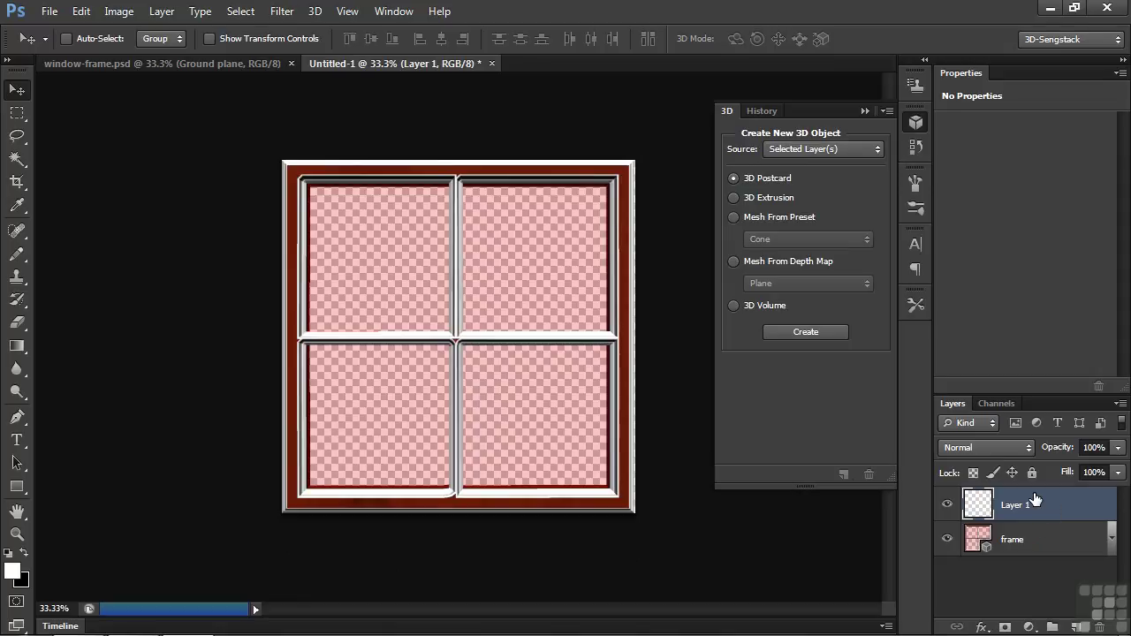
click(81, 12)
click(148, 262)
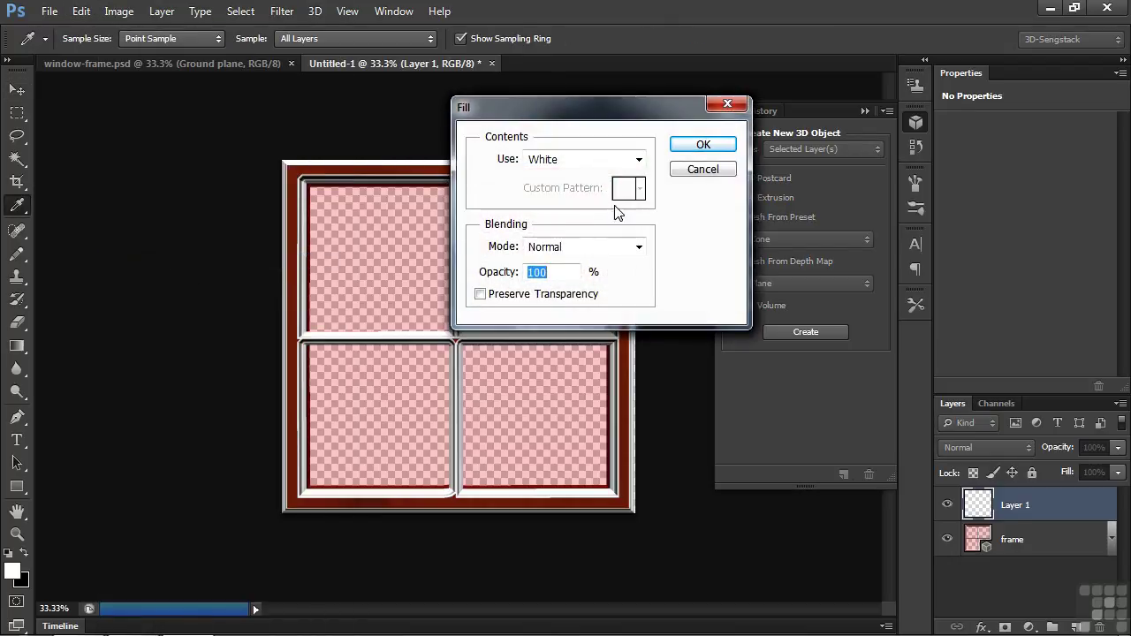
click(639, 159)
click(590, 305)
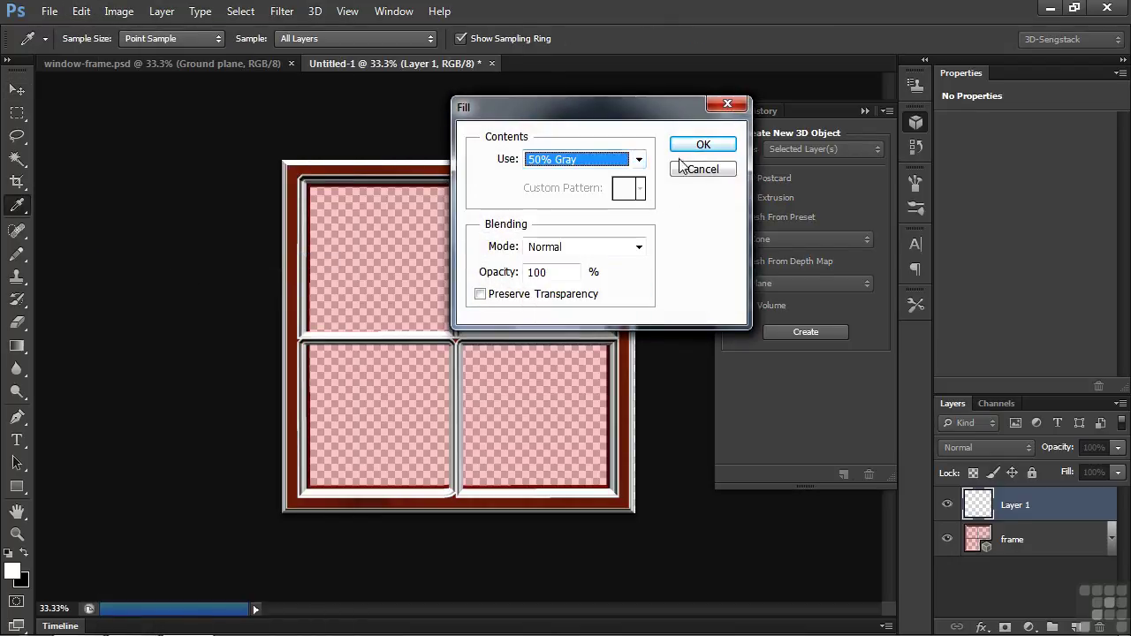
click(701, 145)
key(v)
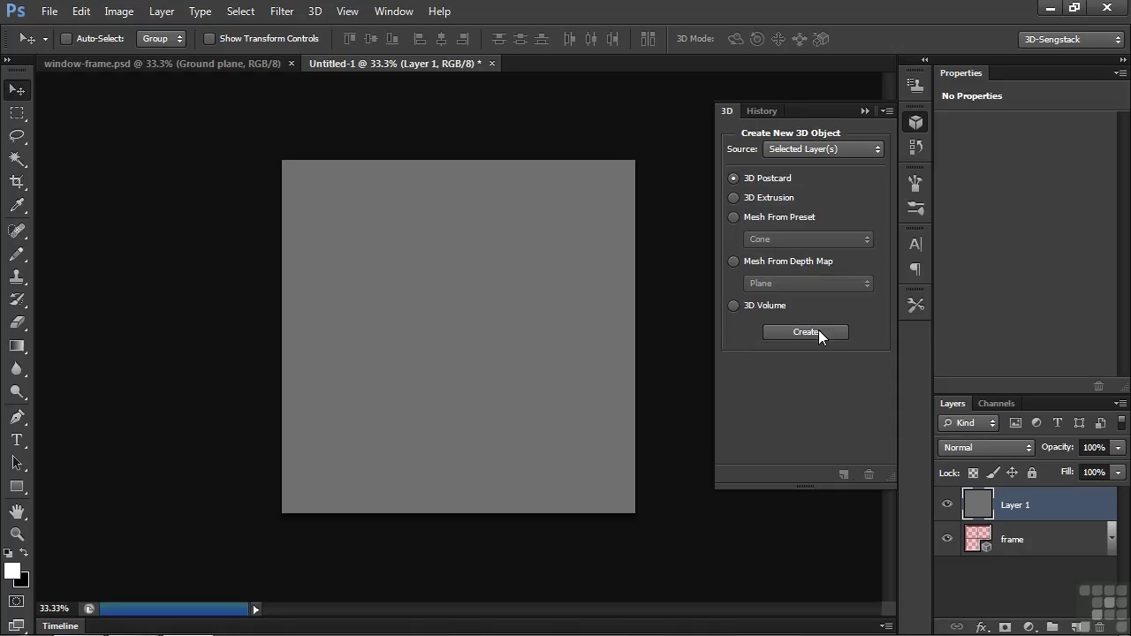
- Turn the gray layer into a 3D postcard named 'ground plane'
click(815, 331)
double_click(1021, 510)
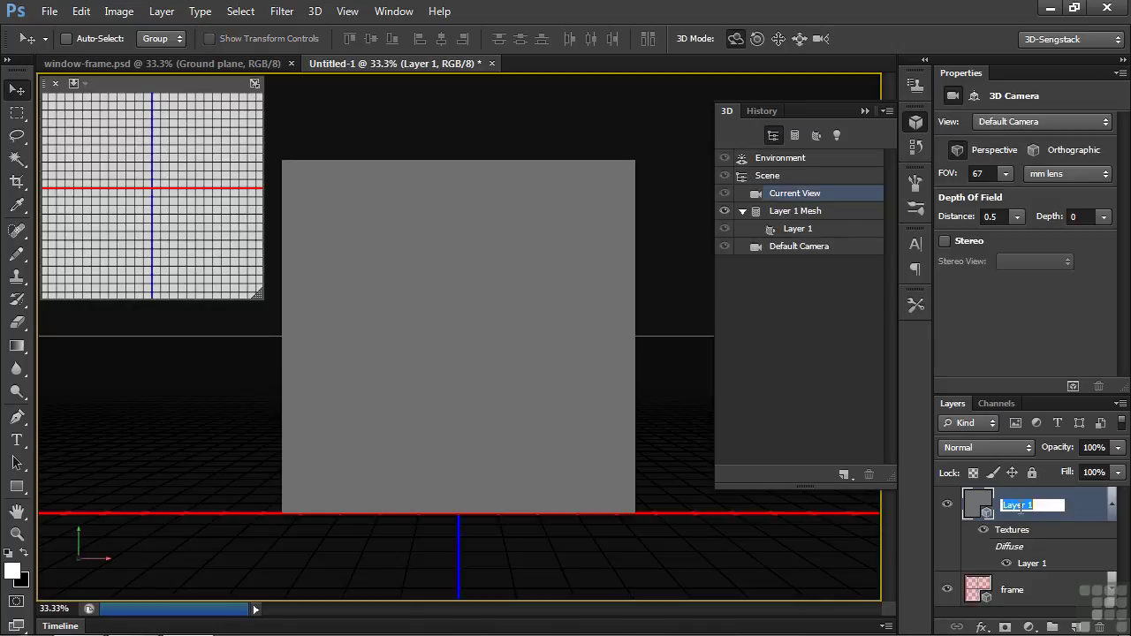
text(ground plane)
key(Return)
click(1118, 403)
- Merge the ground plane into the frame scene and scale frame and glass to 61.5%
click(1054, 508)
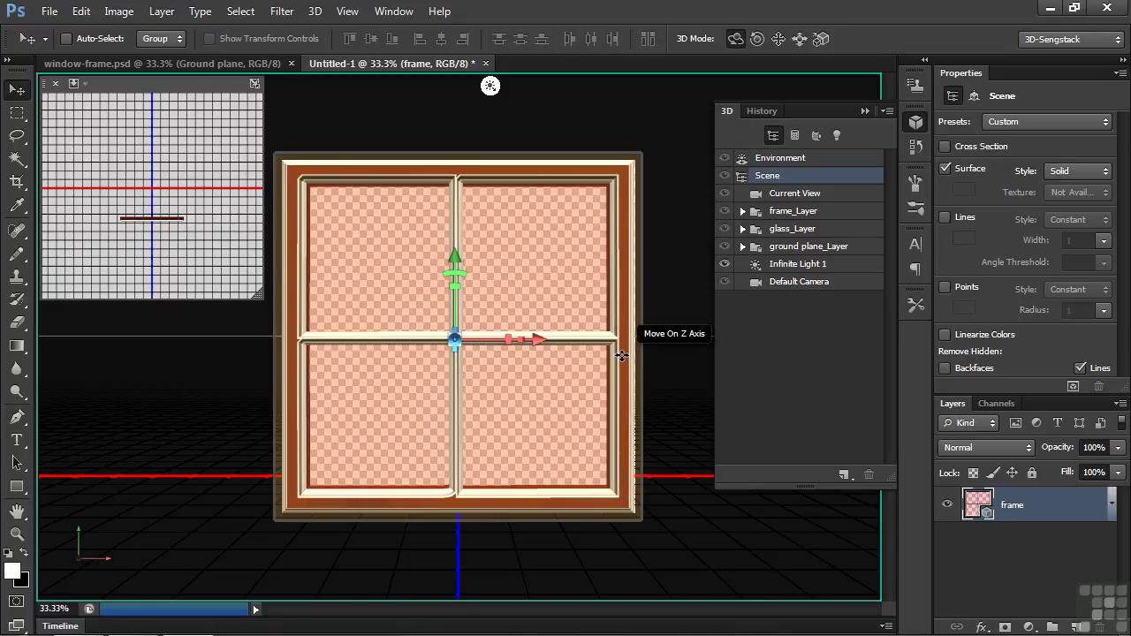
click(800, 215)
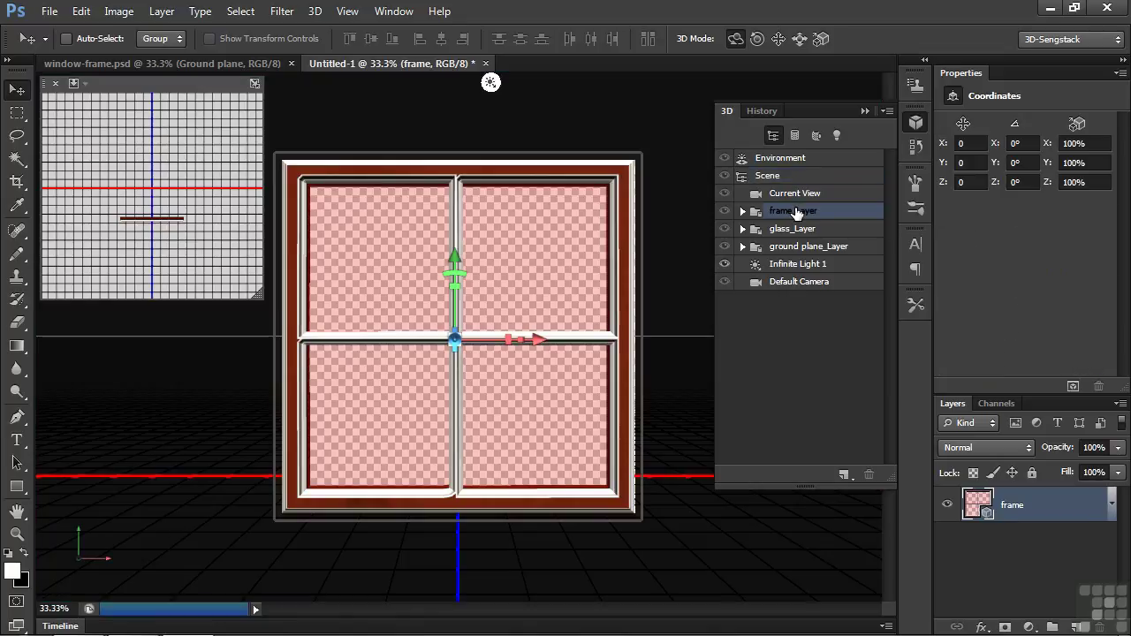
shift+click(791, 230)
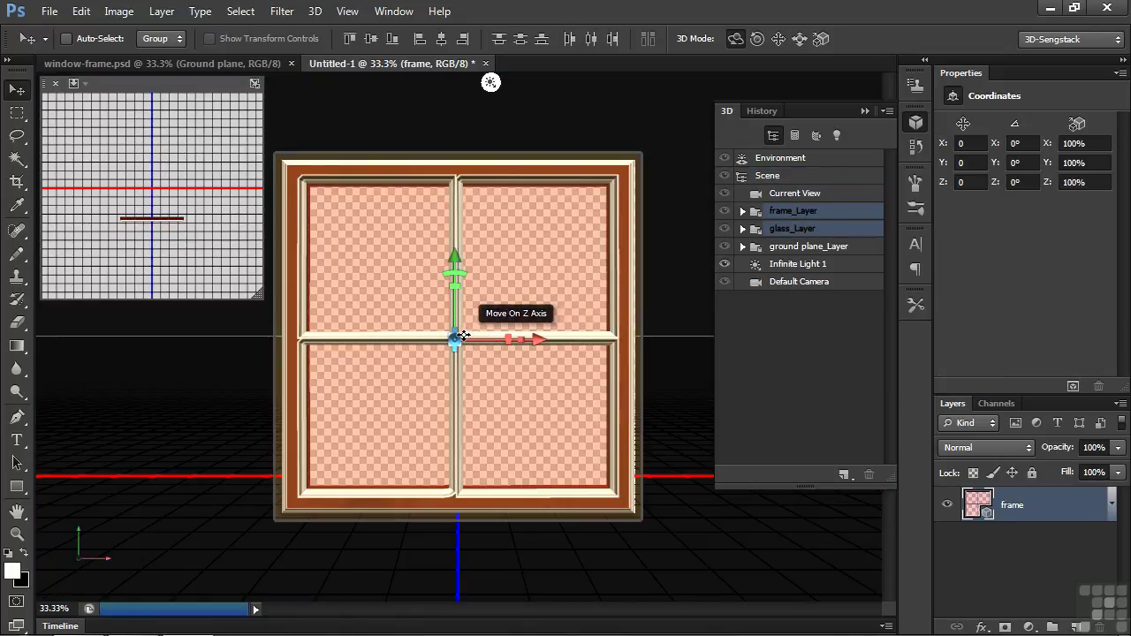
drag(455, 336, 444, 403)
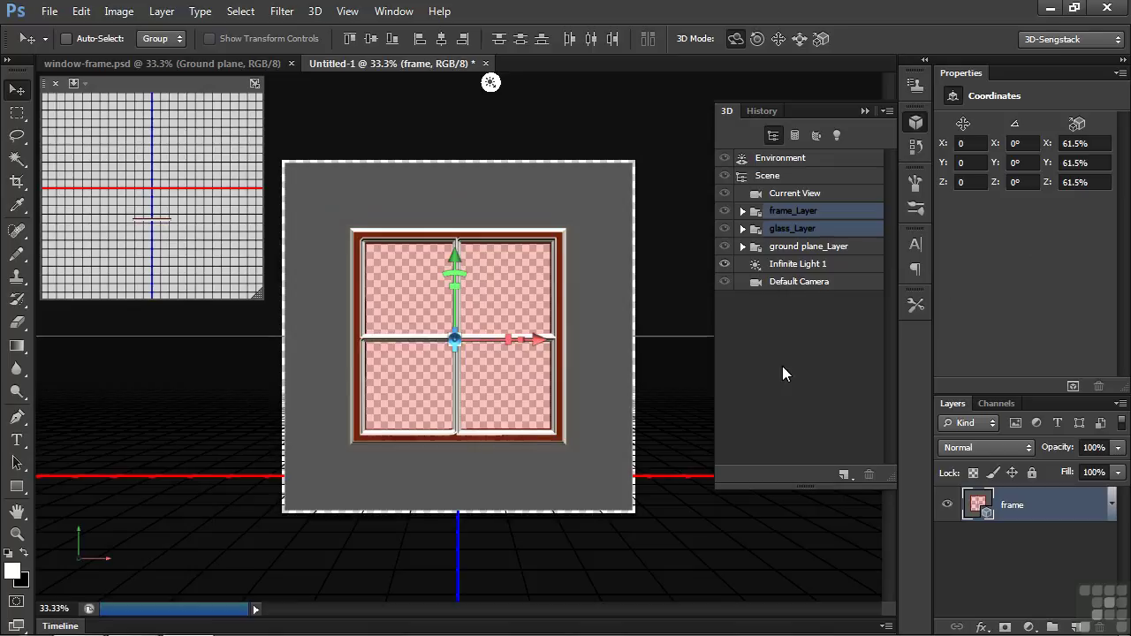
- Rotate the ground plane 79.1° on X so it lies flat beneath the window
click(817, 251)
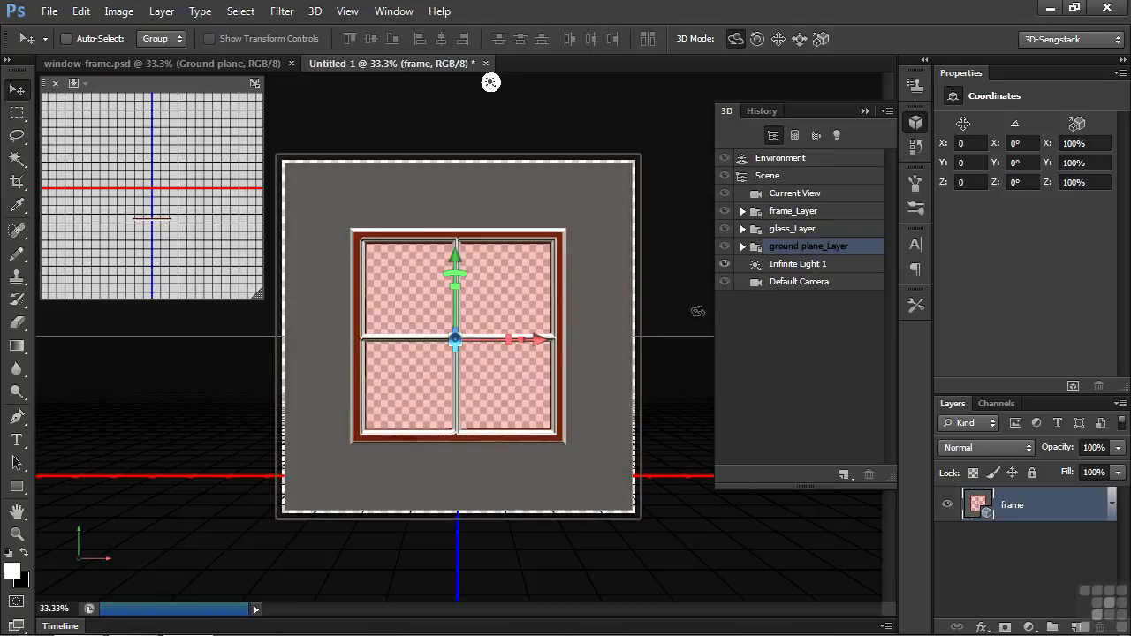
drag(455, 333, 467, 173)
drag(455, 254, 446, 349)
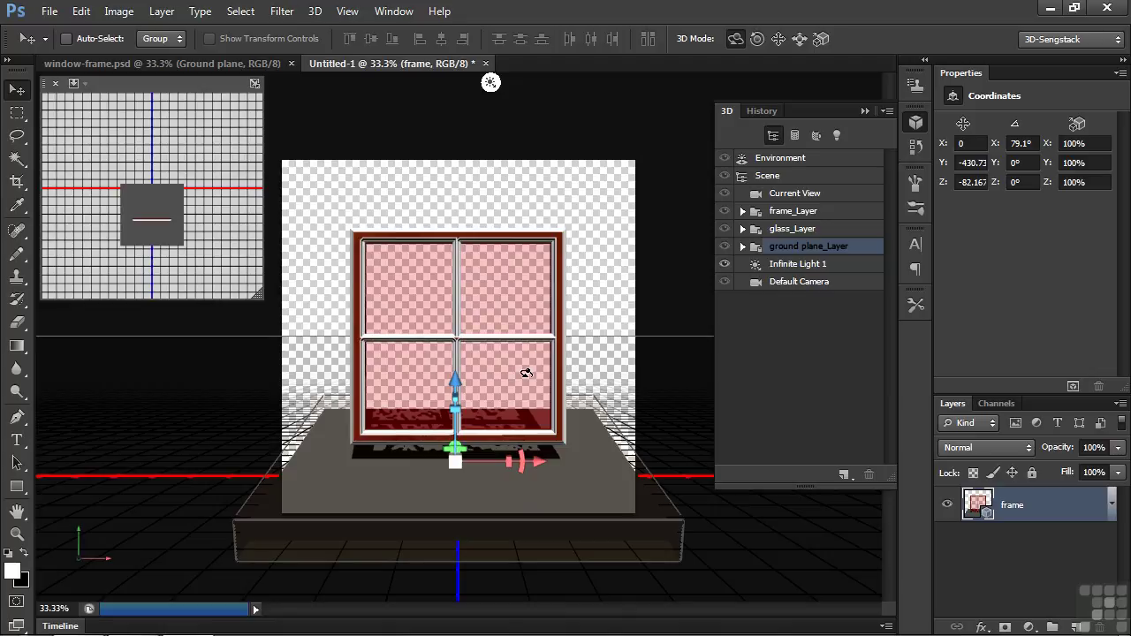
- Rotate the frame and glass together about 59.4° around the vertical axis
click(792, 213)
shift+click(792, 229)
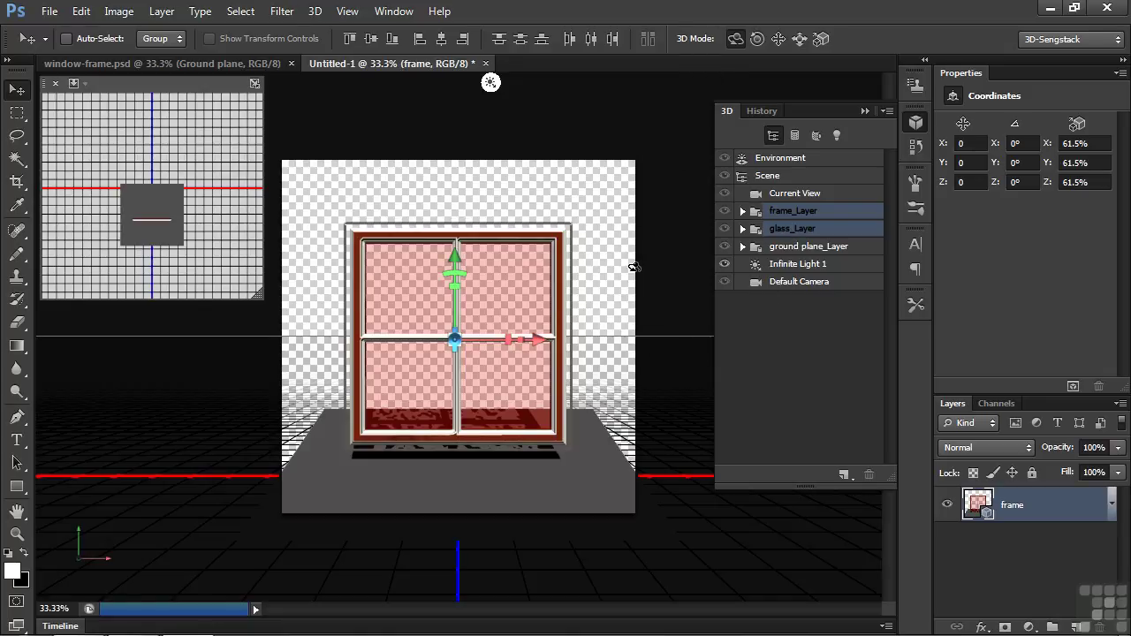
drag(632, 286, 336, 279)
- Slide the window right and tilt and lower it onto the ground plane
drag(500, 330, 559, 334)
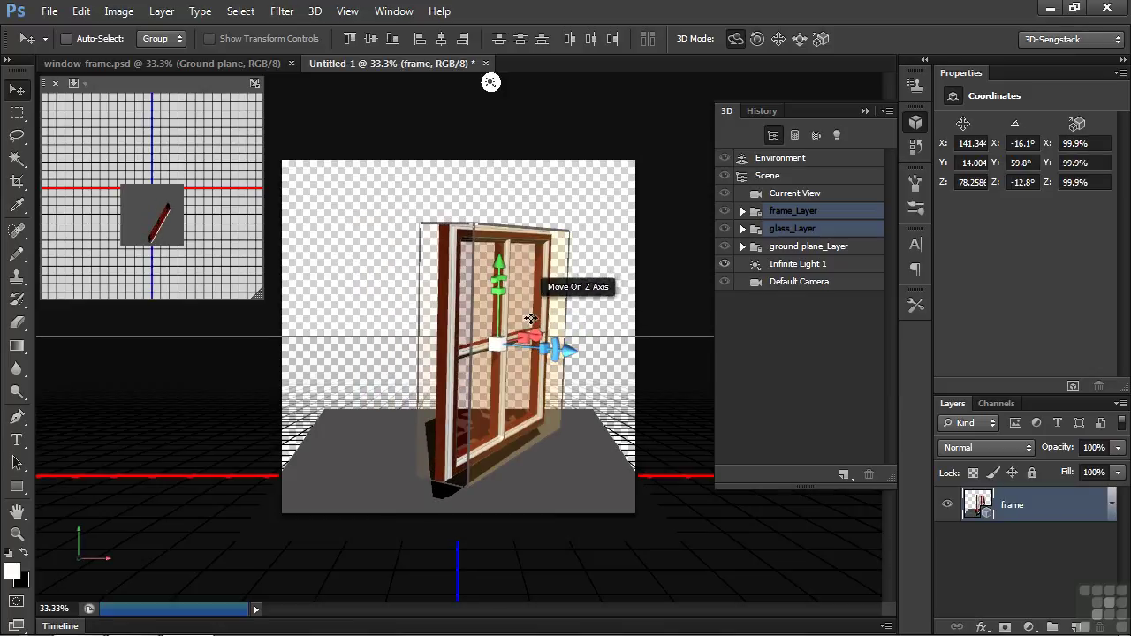
drag(480, 324, 504, 277)
drag(555, 369, 610, 451)
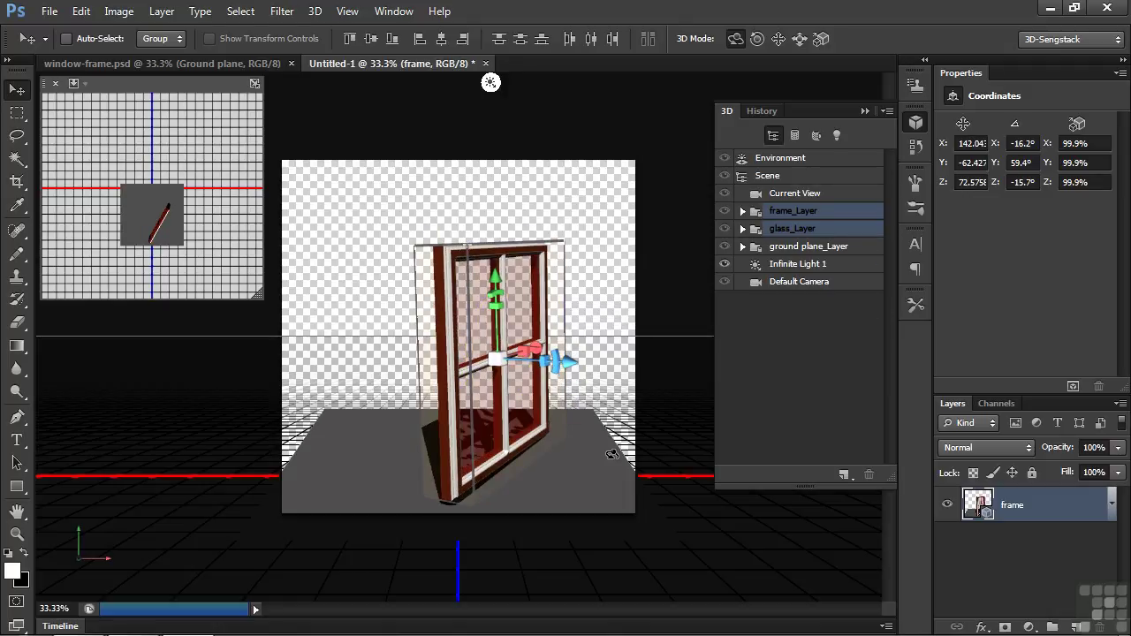
- Change Infinite Light 1 into a Point light
click(819, 263)
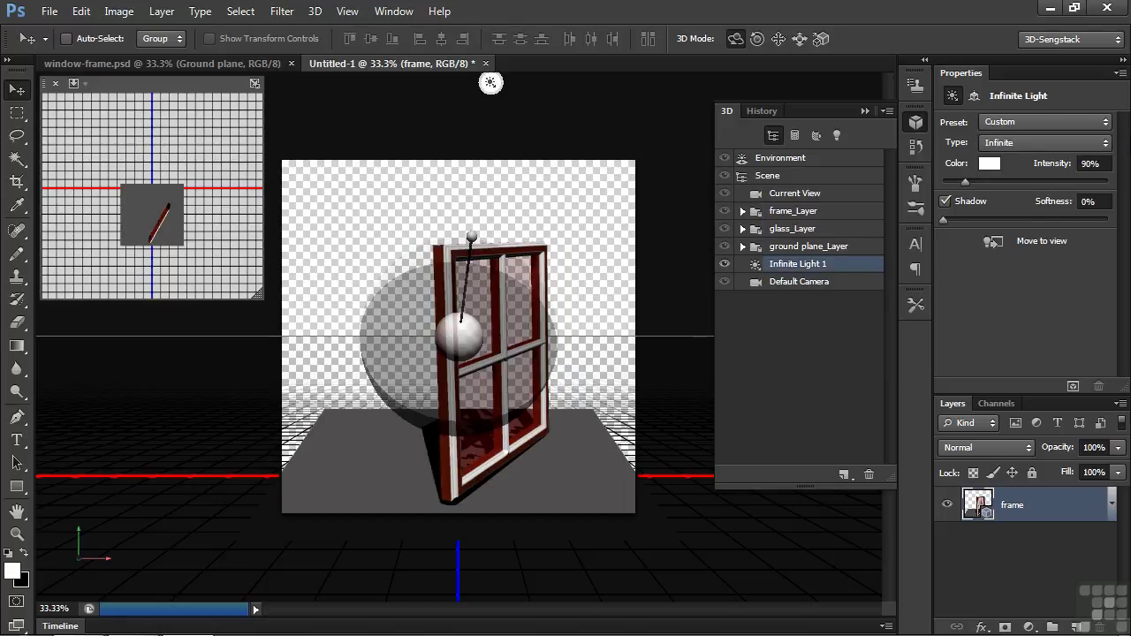
click(1106, 143)
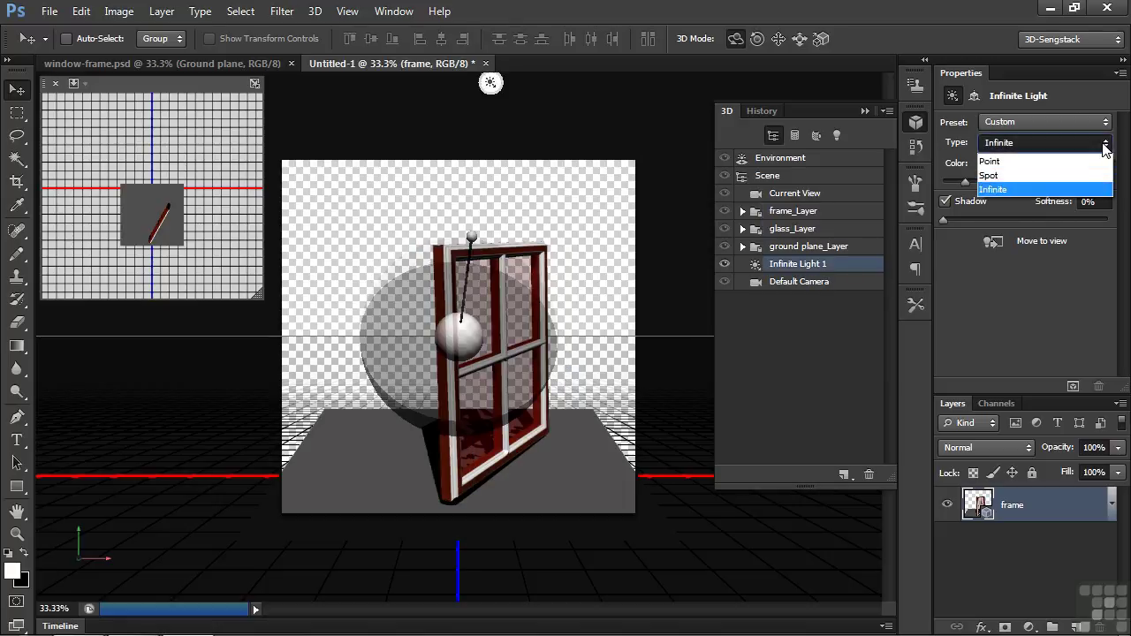
click(1040, 162)
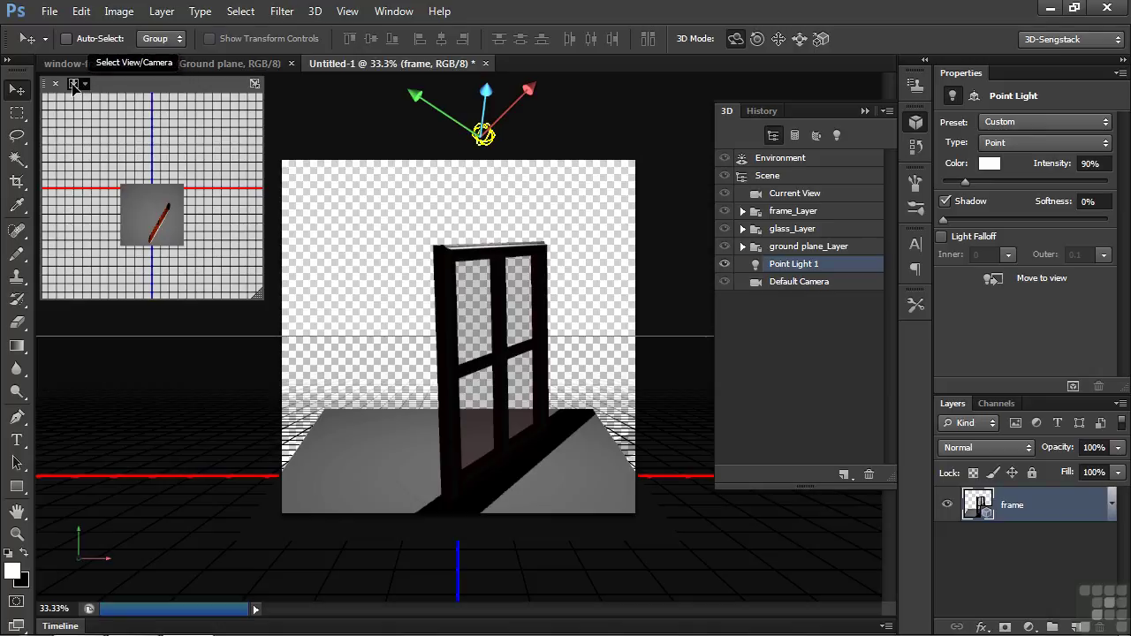
- Move the point light across the scene in the top view
click(254, 83)
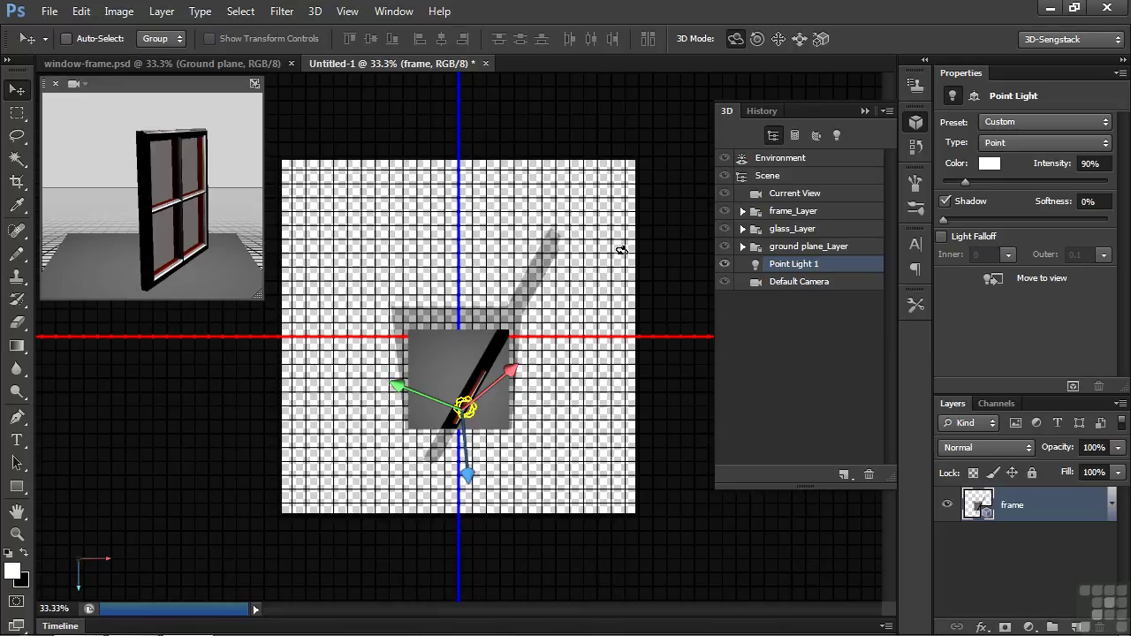
click(779, 40)
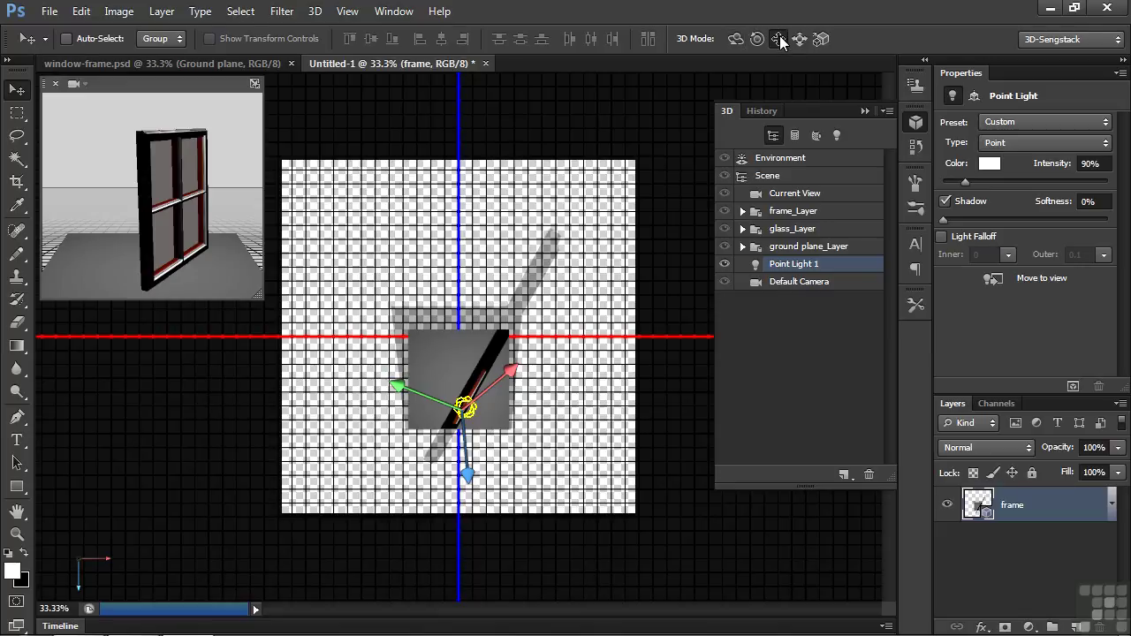
drag(505, 441, 564, 449)
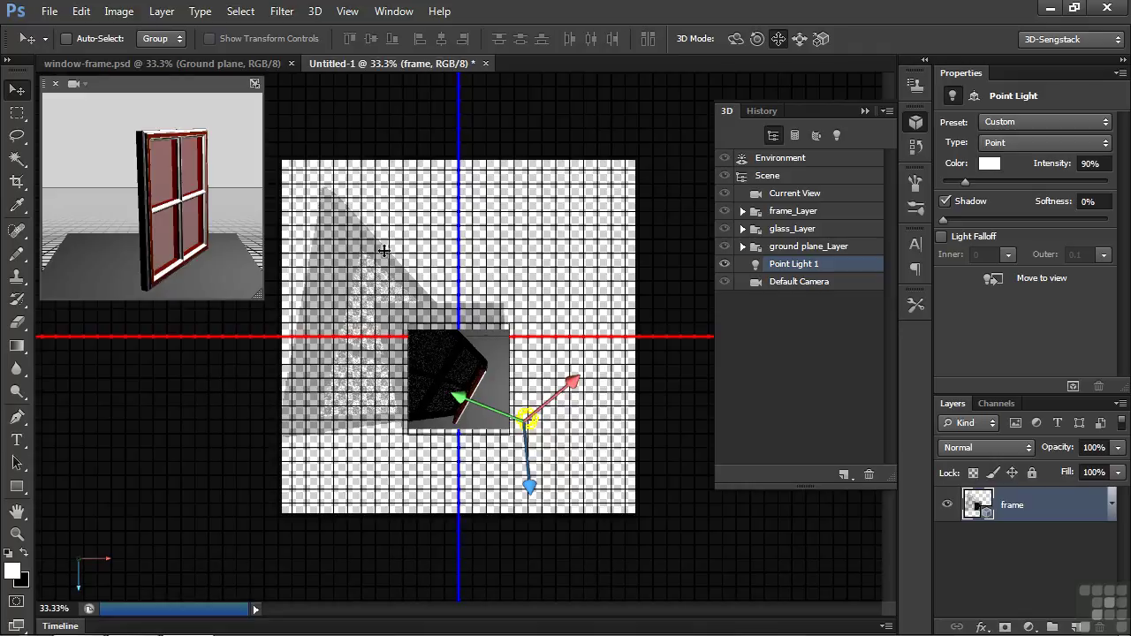
- Raise the point light higher using the Left view, then return to perspective
click(254, 83)
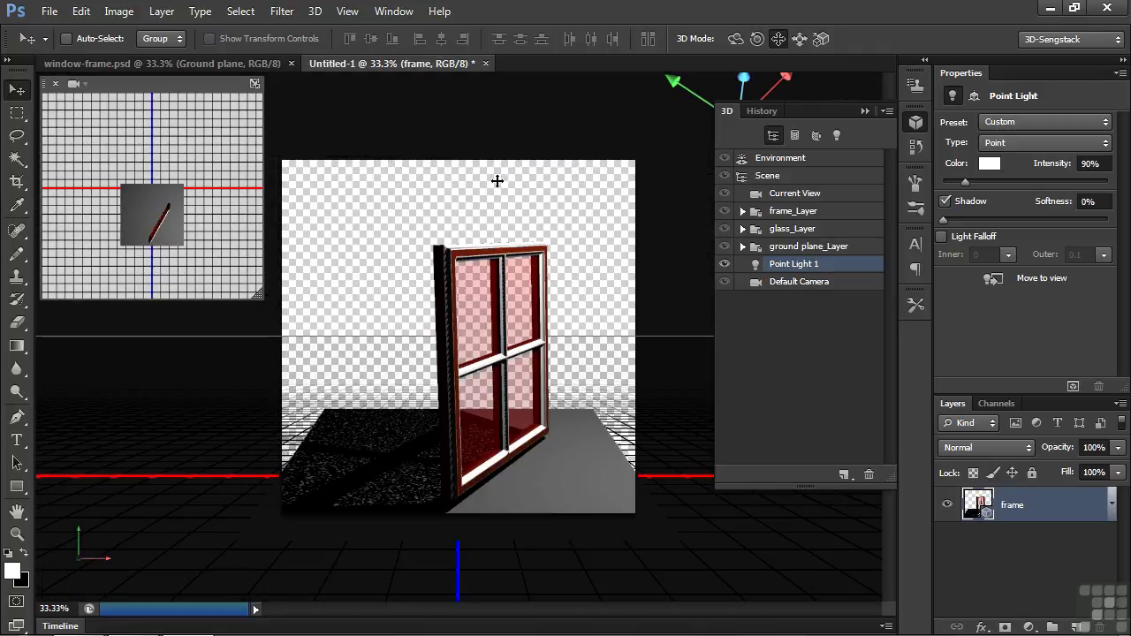
click(77, 84)
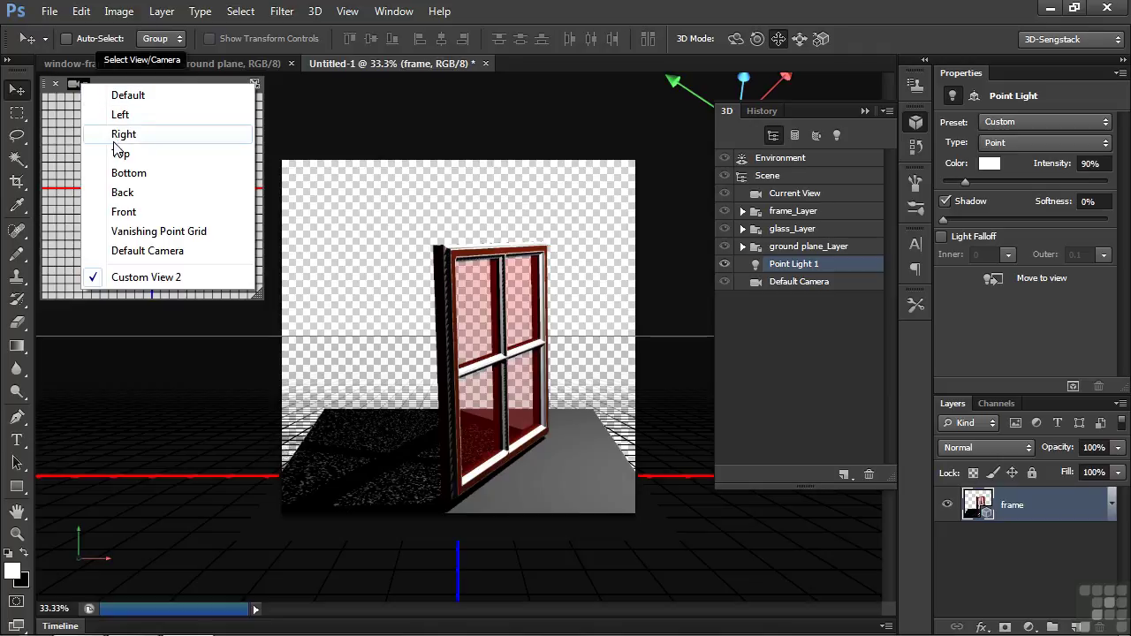
click(123, 115)
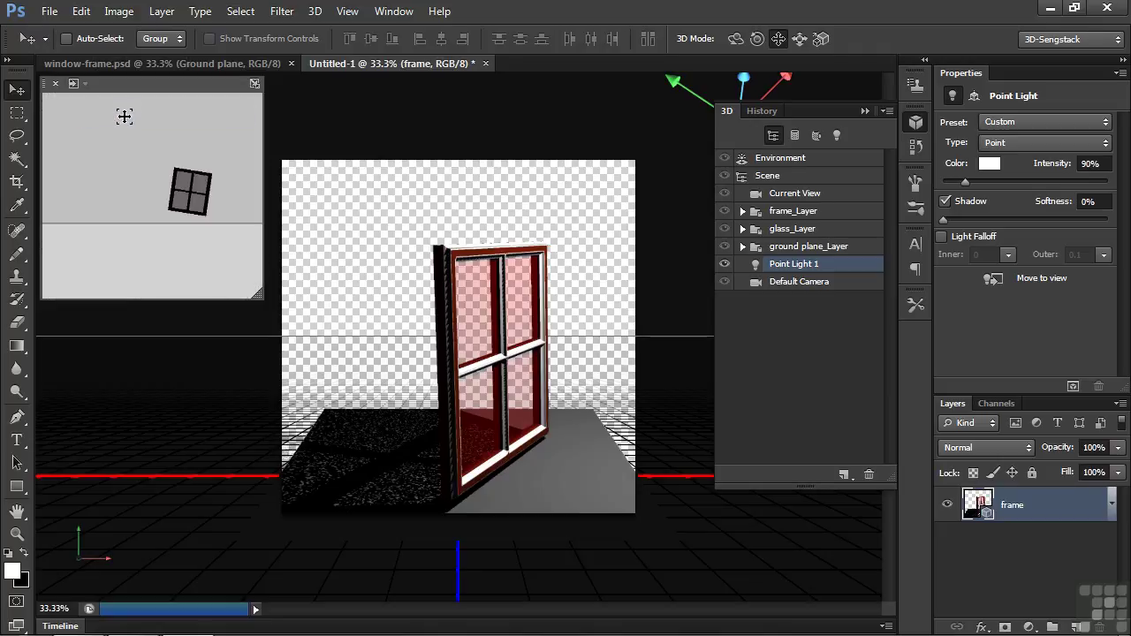
click(255, 83)
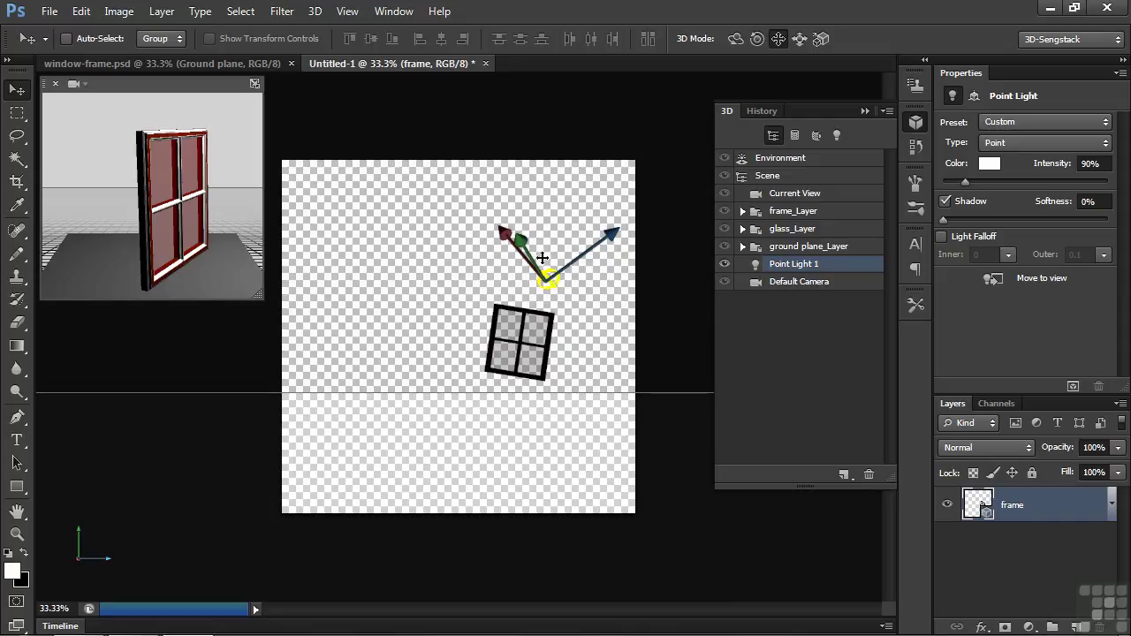
drag(608, 277, 611, 250)
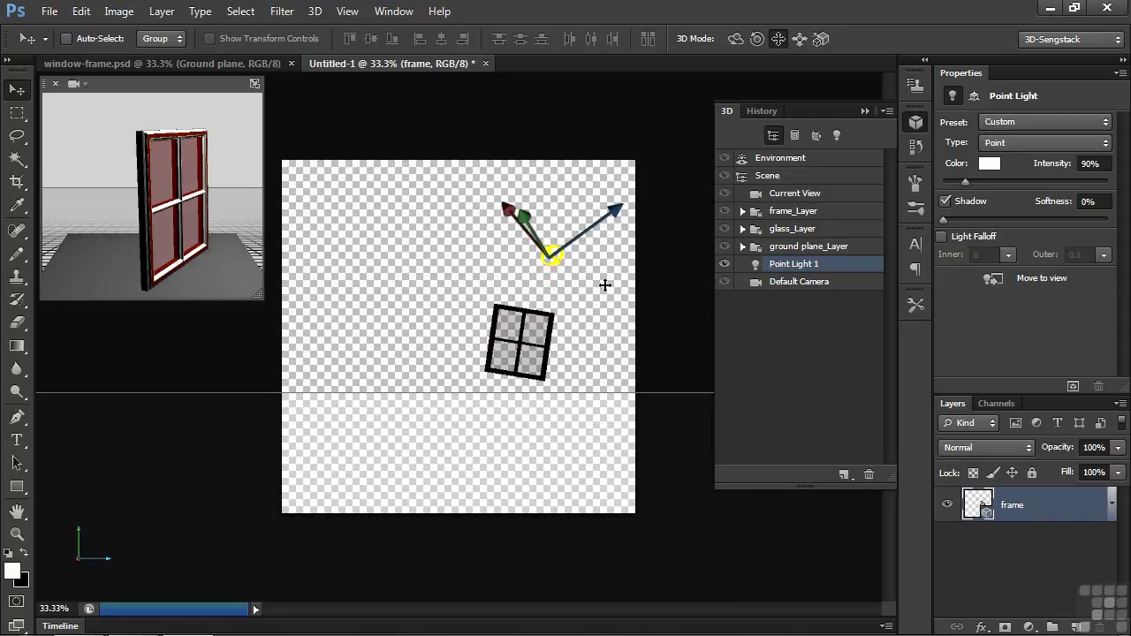
click(255, 84)
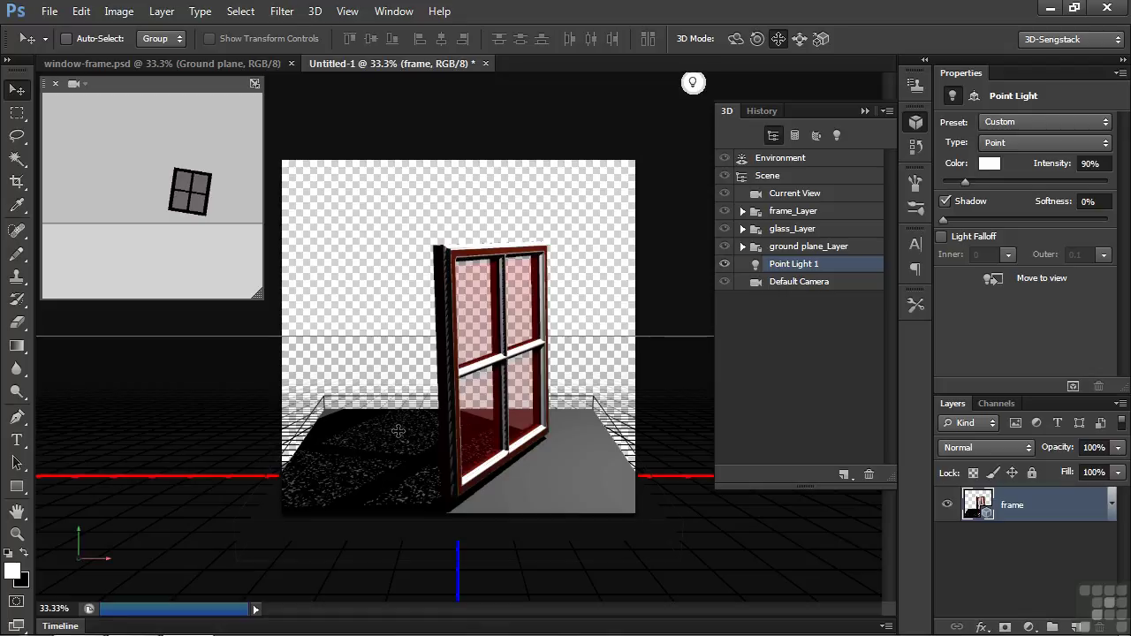
- Render a marquee selection of the lower-left shadow, then of the window base and floor
click(17, 113)
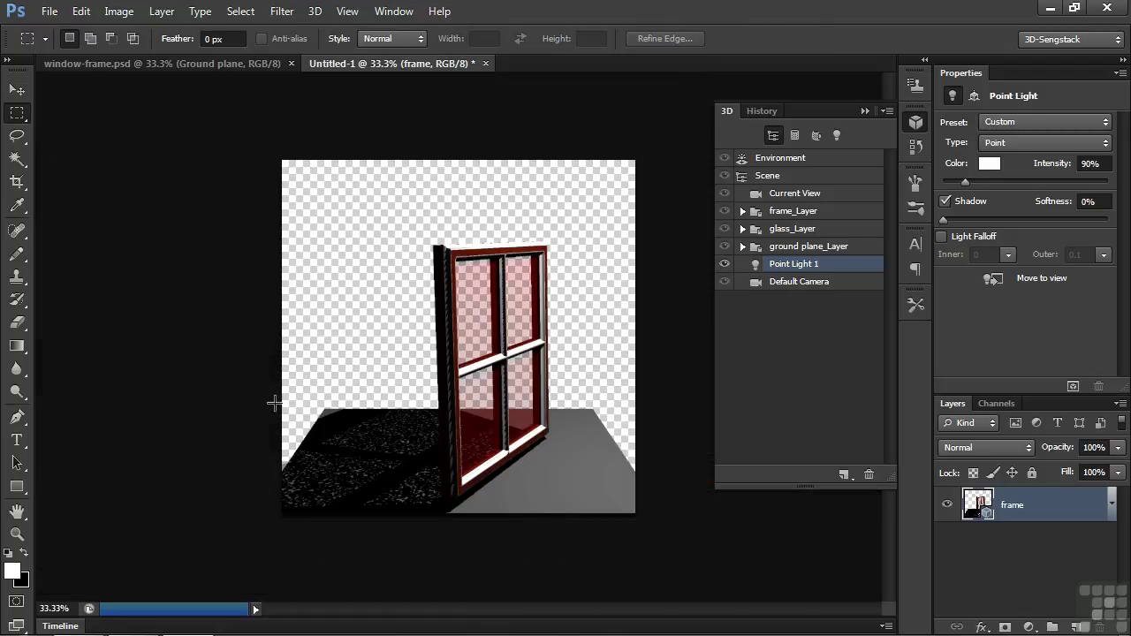
drag(270, 402, 438, 527)
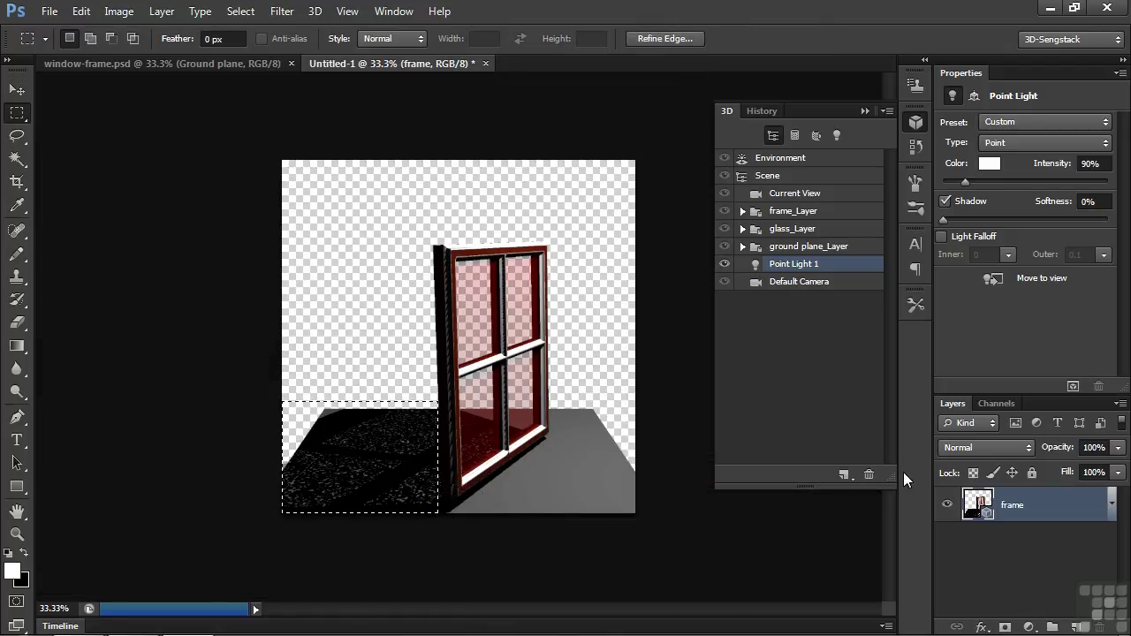
click(1072, 385)
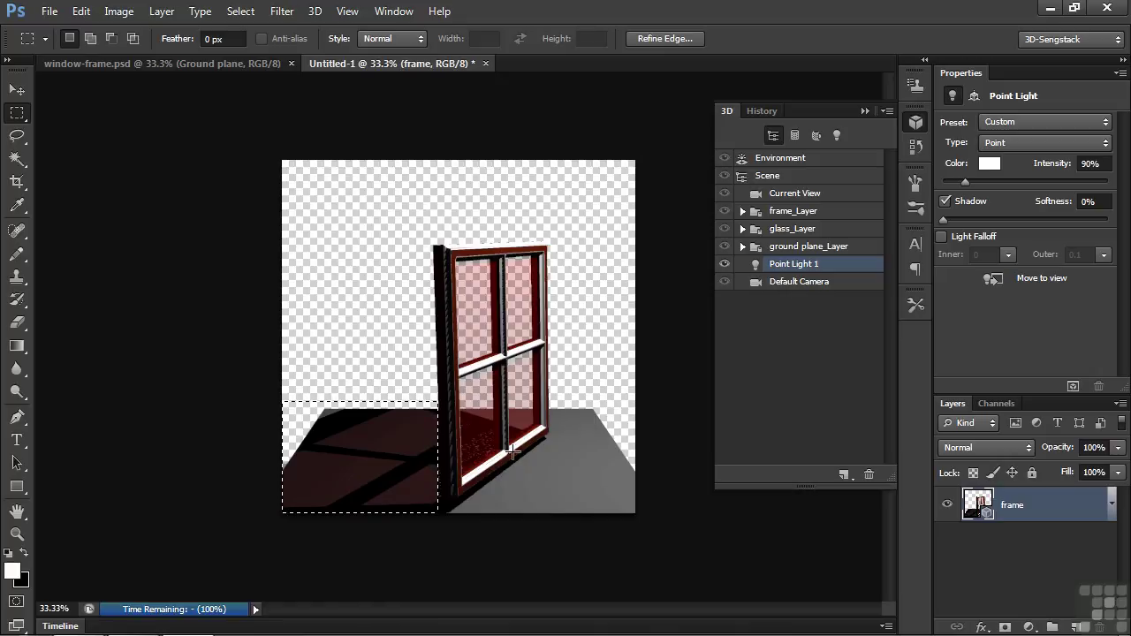
drag(432, 439, 612, 436)
click(1071, 388)
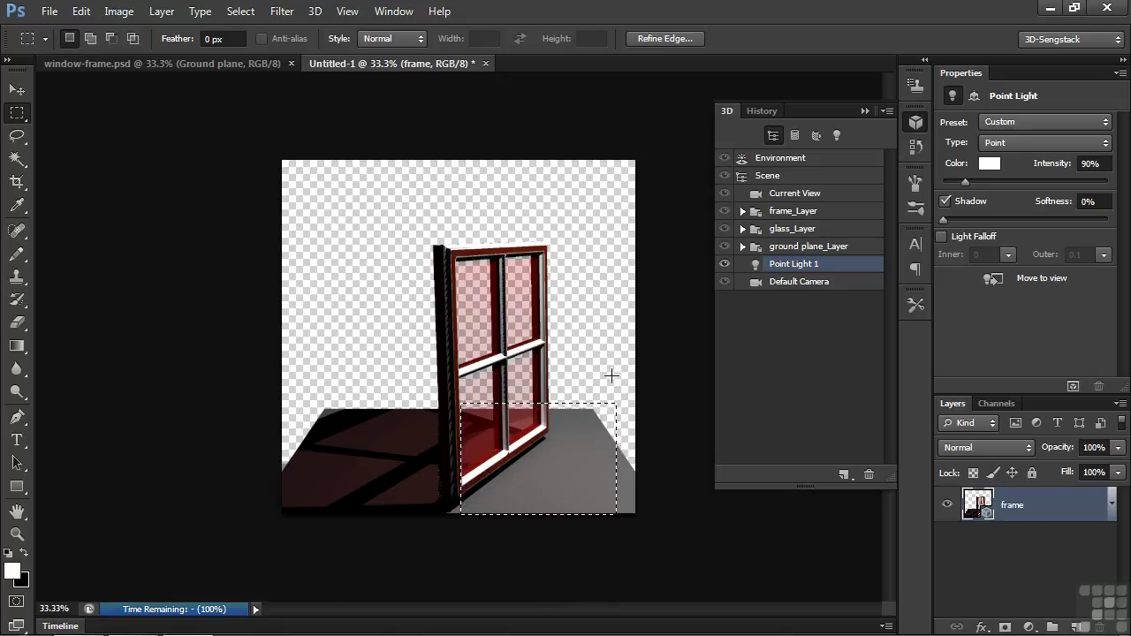
- Load light-graphics.jpg as the glass diffuse texture and re-render the lower-left shadow area
click(743, 228)
click(796, 265)
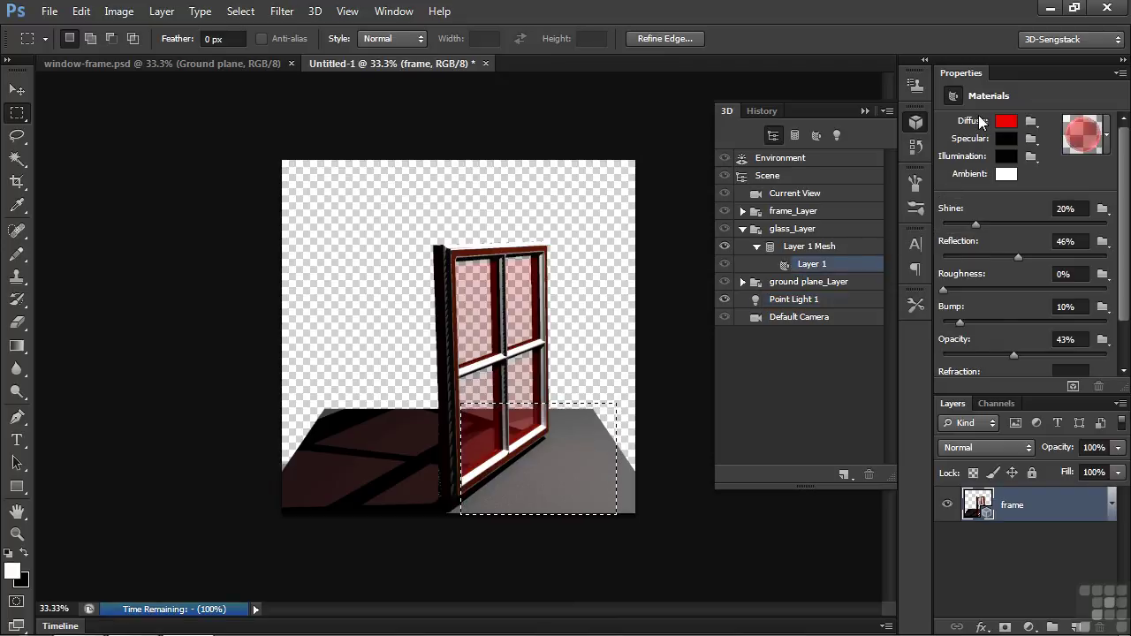
click(1032, 127)
click(1030, 167)
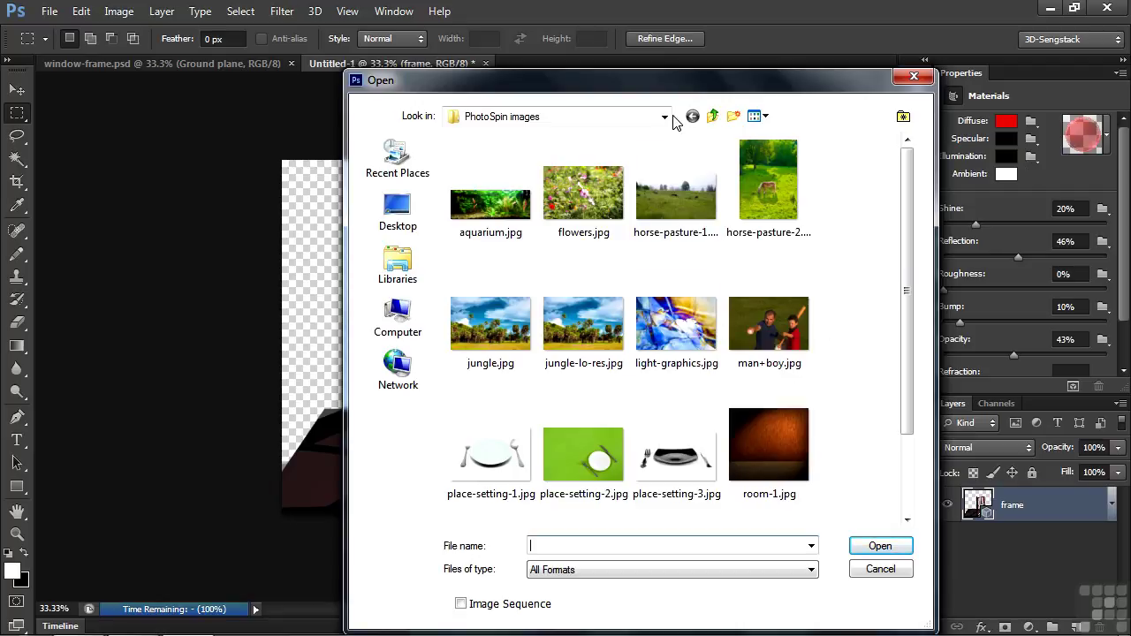
double_click(678, 328)
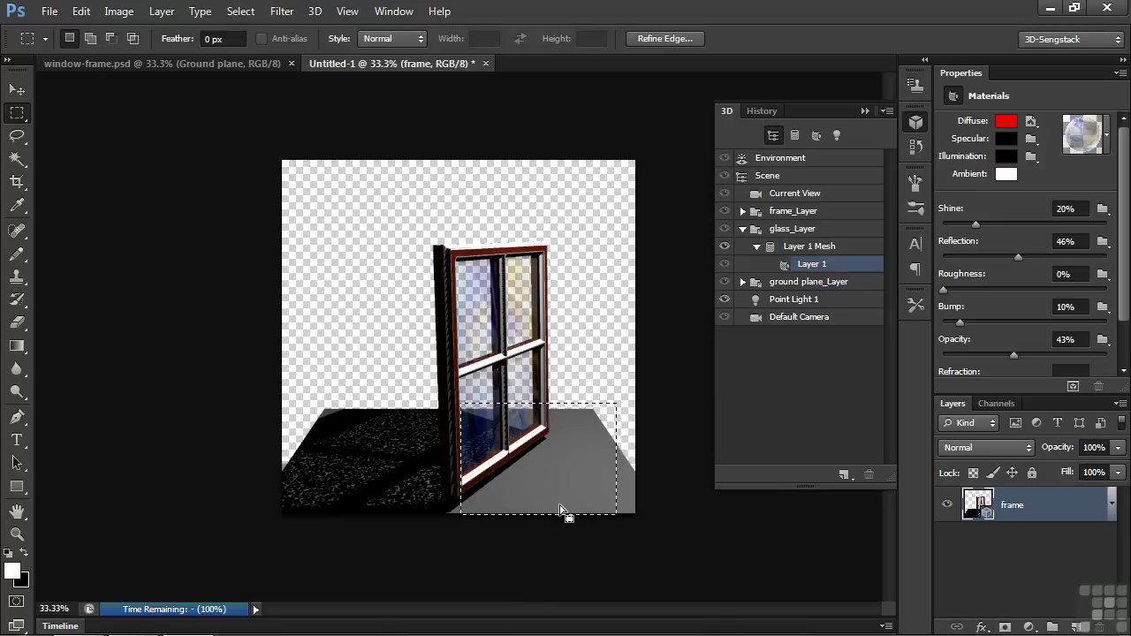
drag(554, 515, 379, 510)
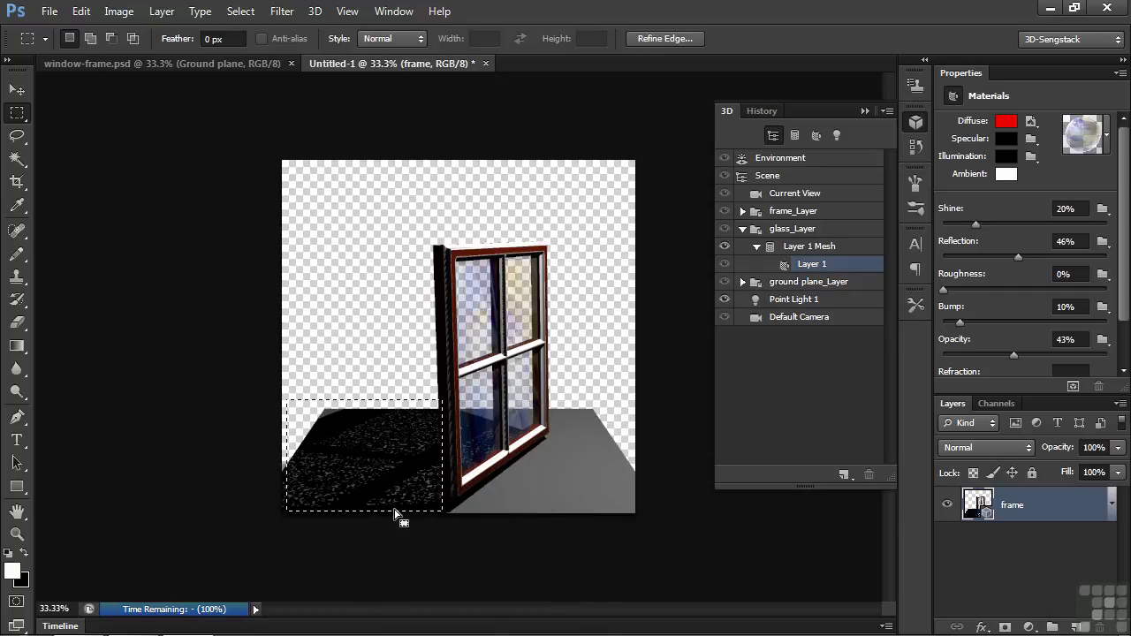
click(1071, 387)
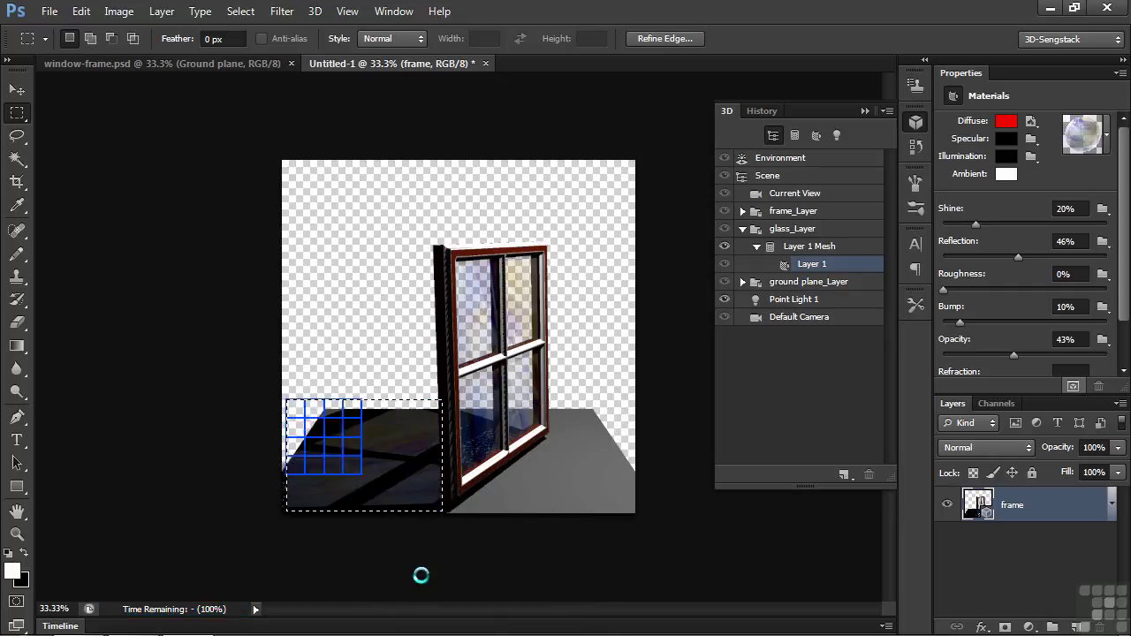